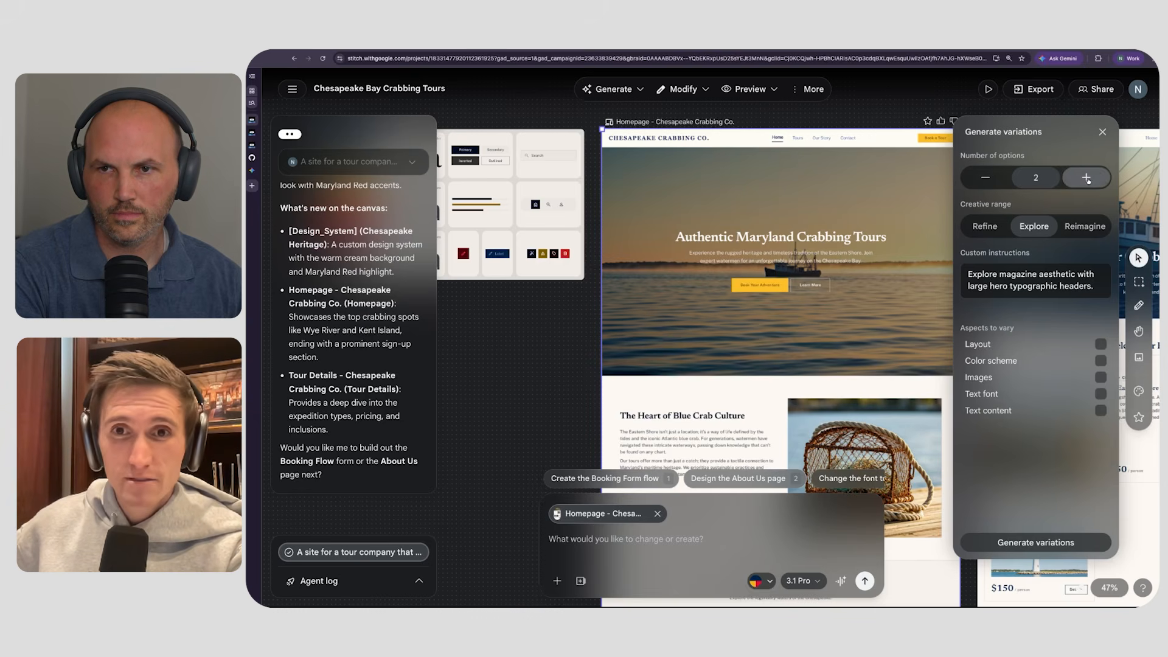
- Generate five variations of the homepage, with layout and text font as the aspects to vary
click(1087, 178)
click(1086, 178)
click(1086, 177)
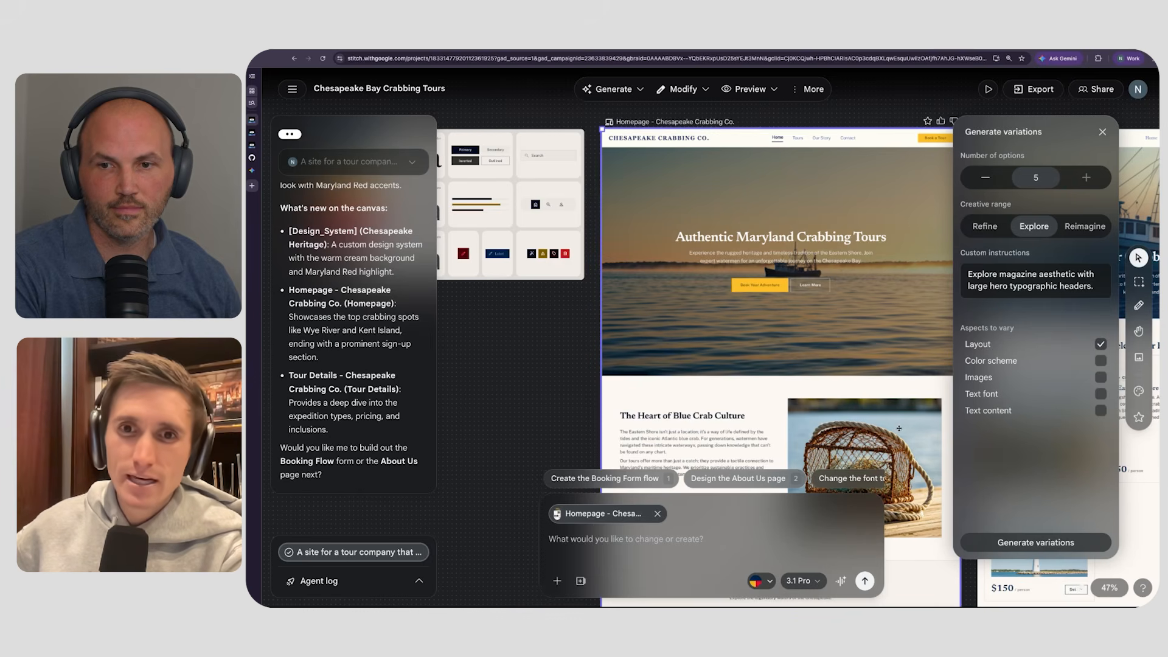
scroll(898, 429, down, 5)
scroll(898, 428, down, 2)
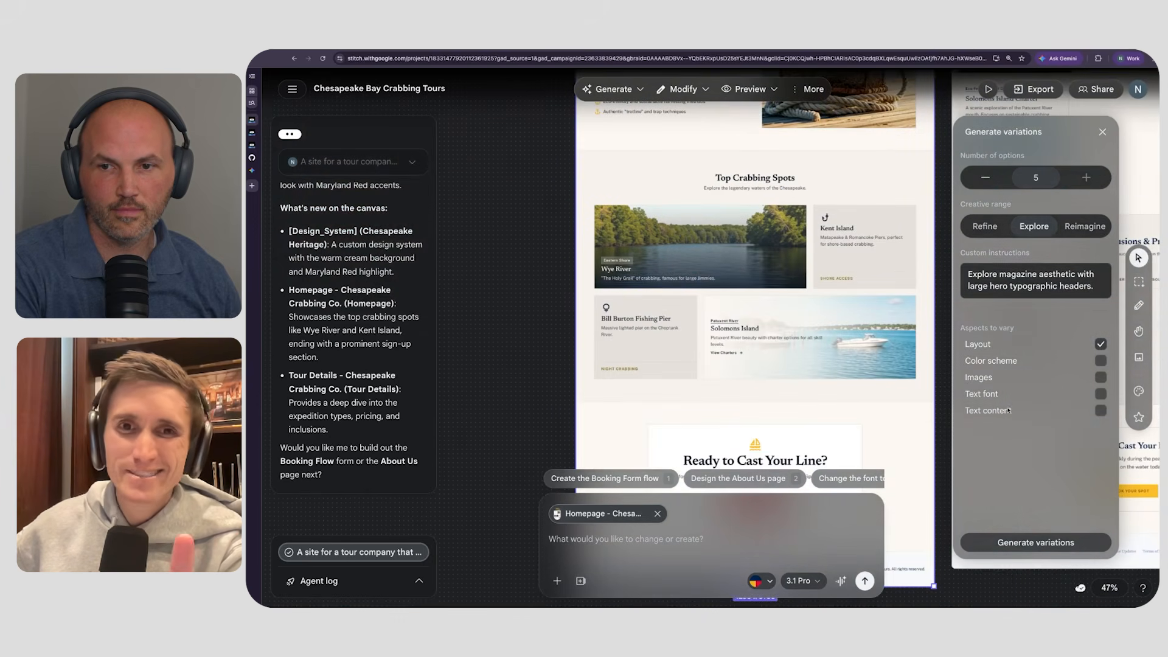
click(1100, 394)
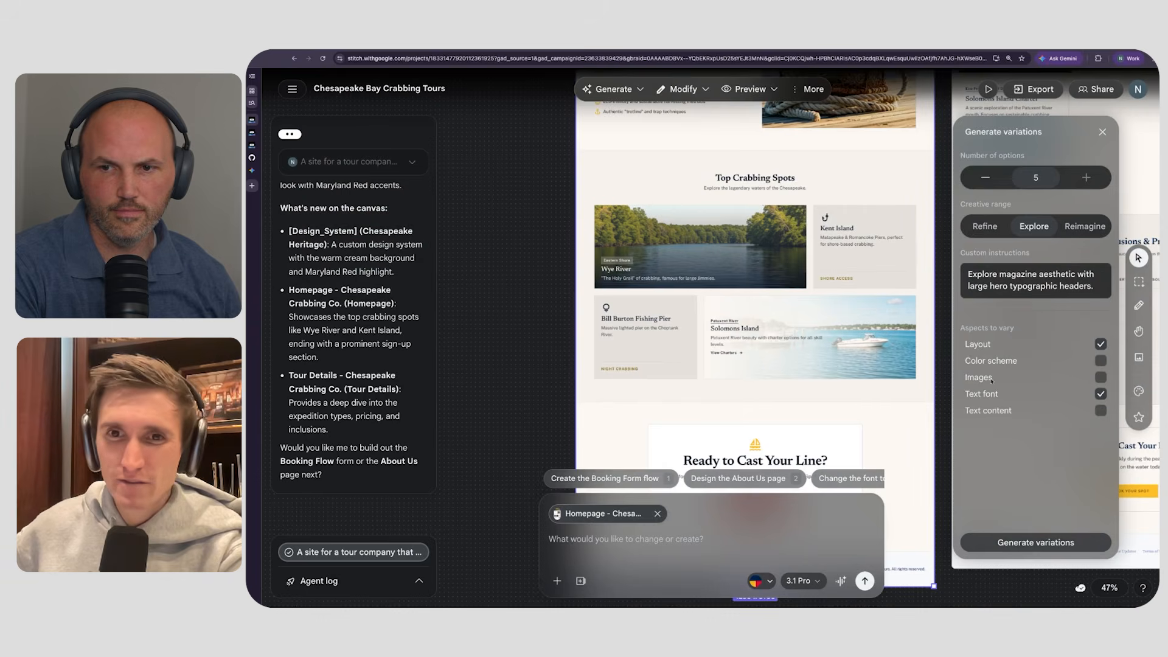
scroll(841, 382, up, 1)
scroll(840, 382, up, 5)
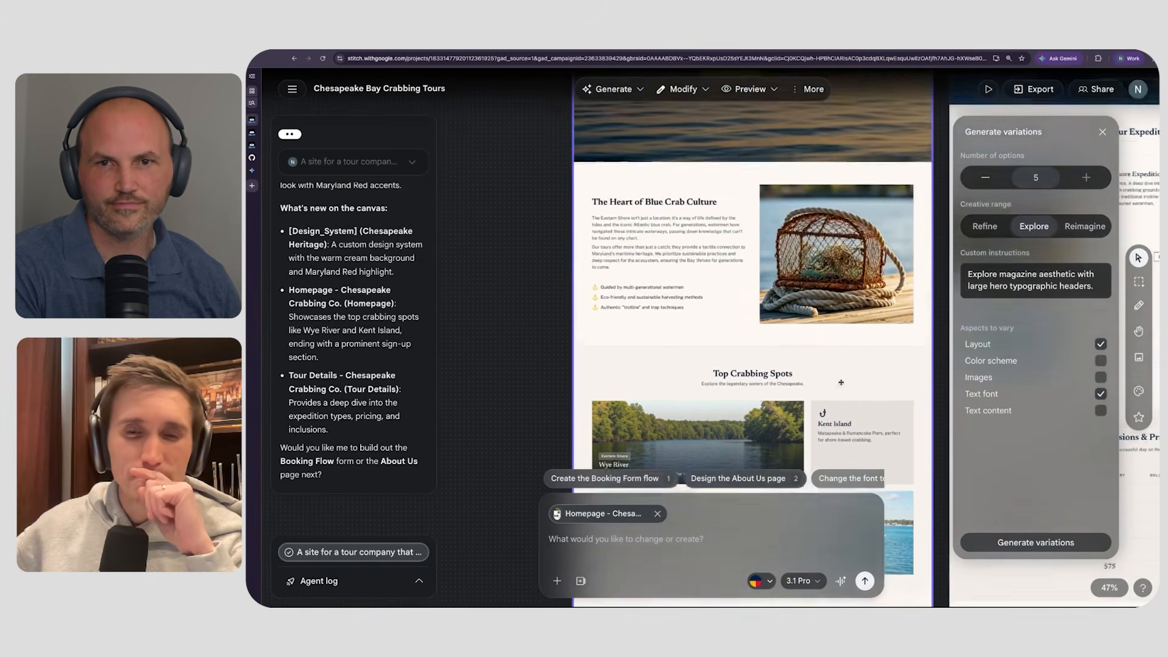
scroll(841, 382, up, 2)
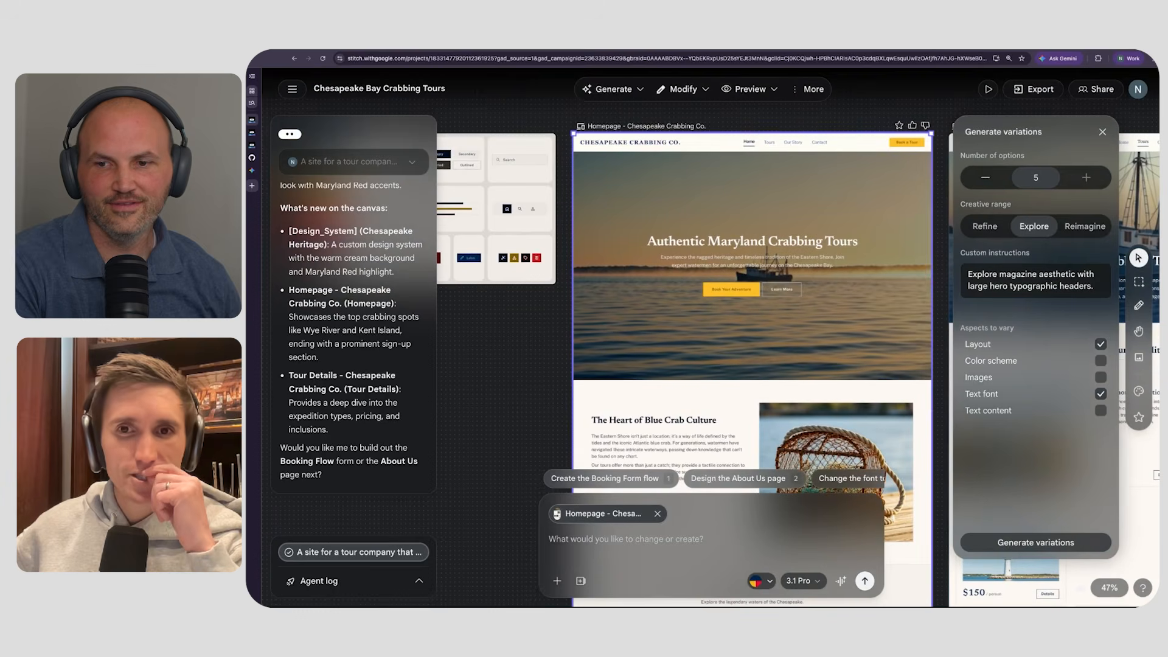
click(1051, 542)
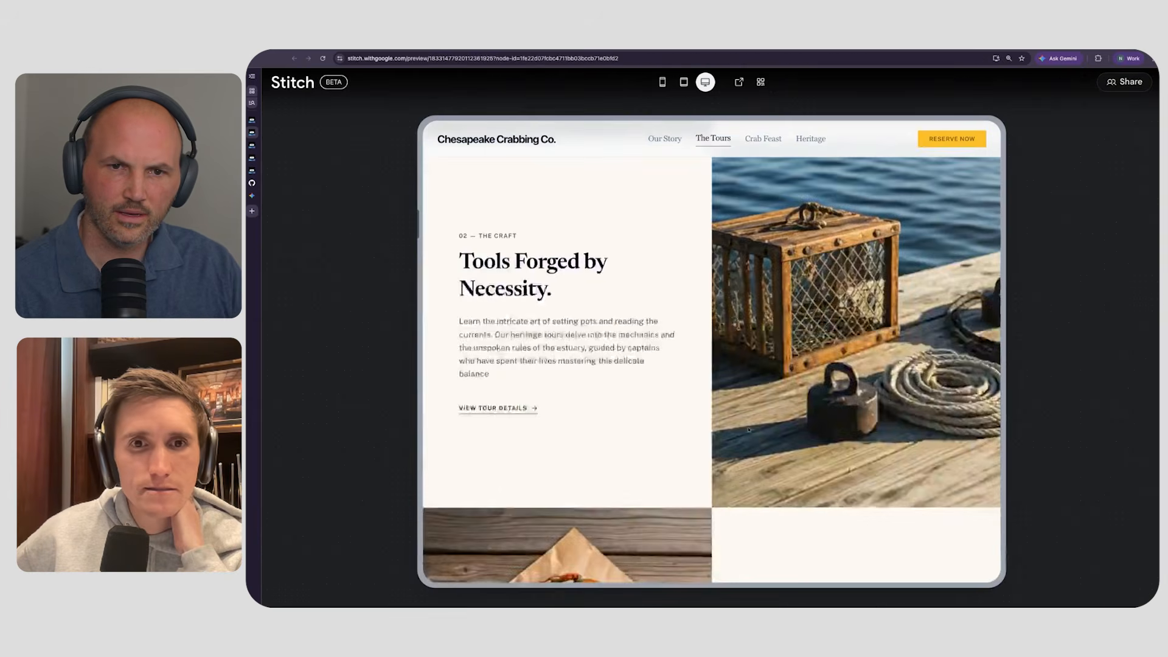
- Preview the Balanced Split-Screen page at mobile size and open its full-page version in a separate tab
scroll(748, 430, down, 5)
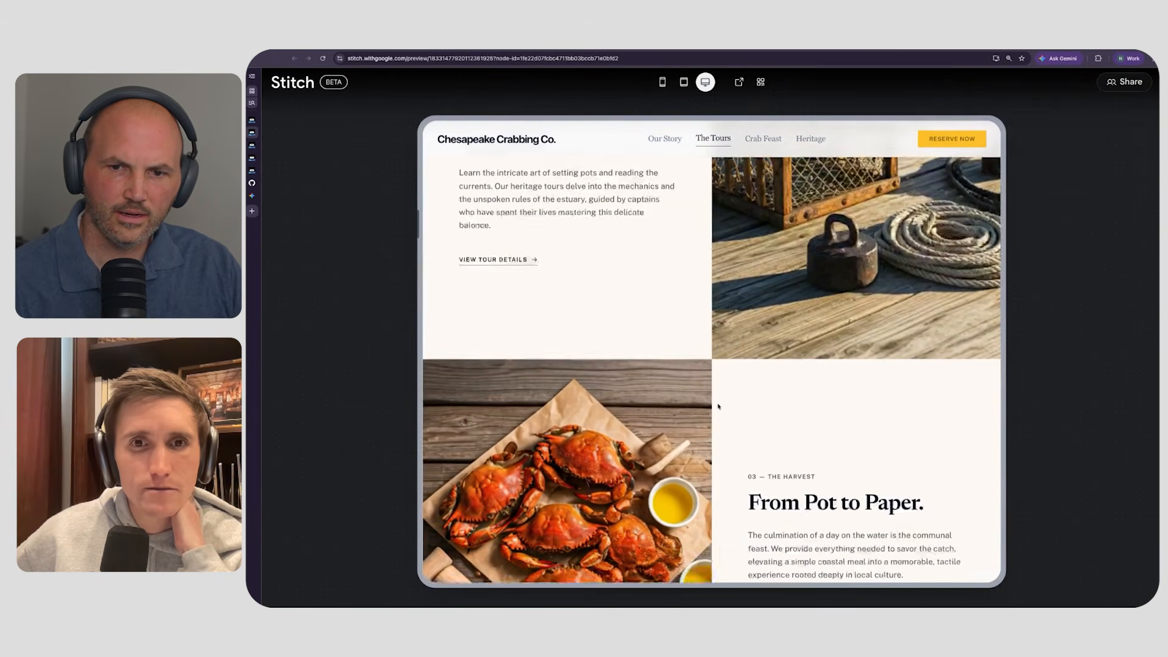
click(662, 82)
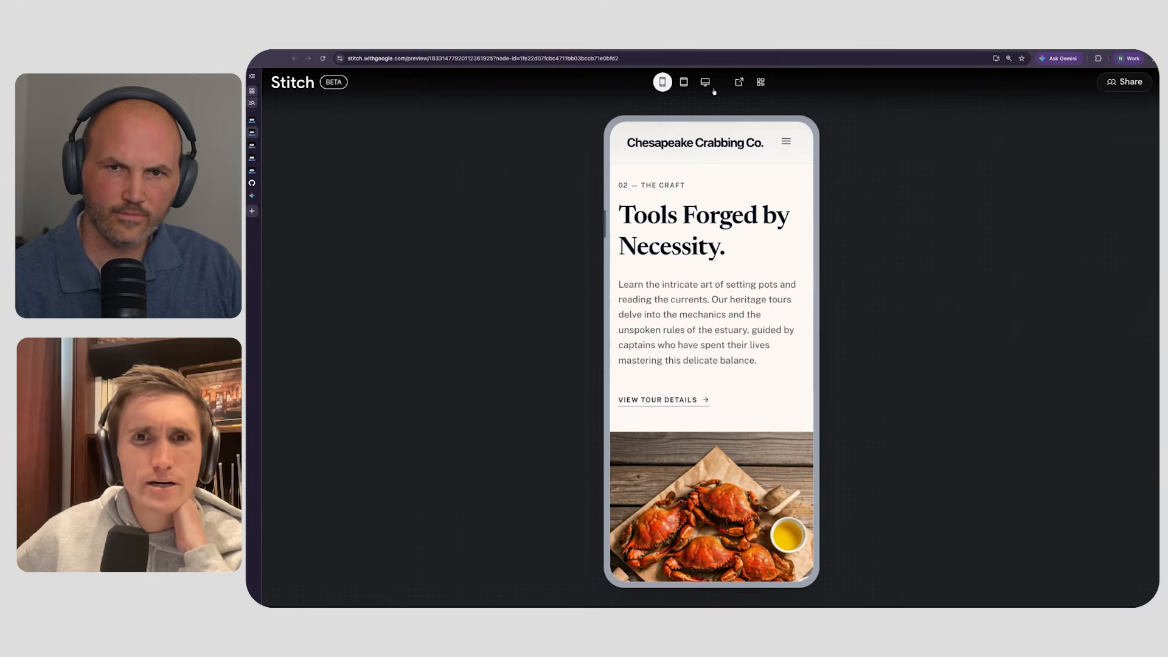
click(739, 82)
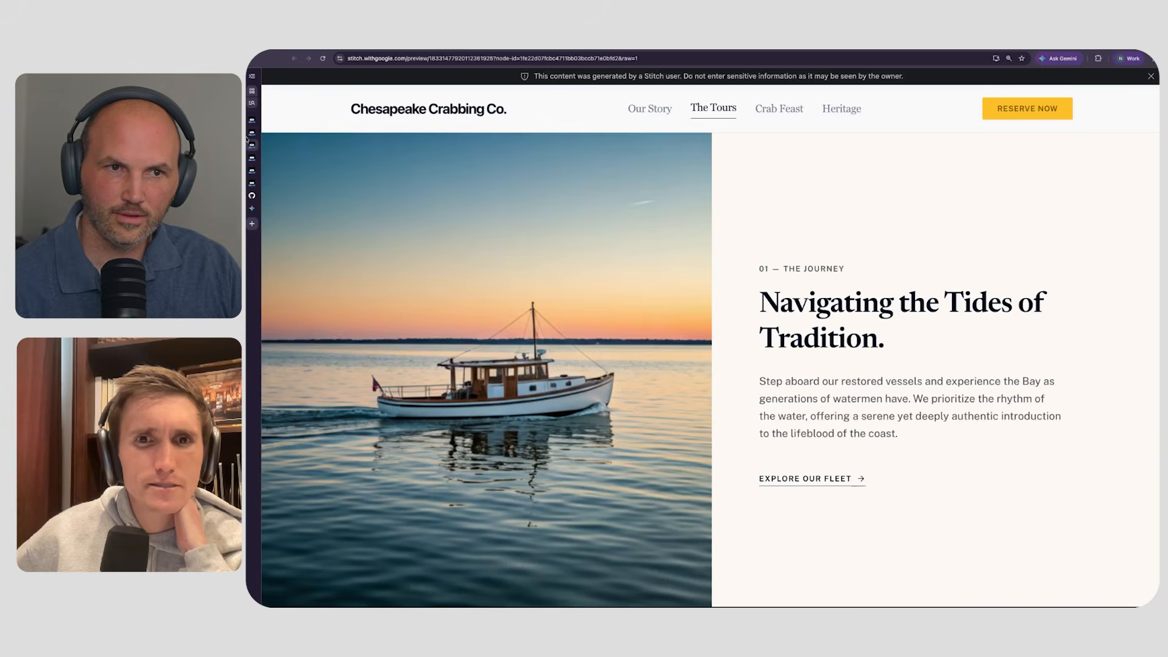
- Examine the Journey, Craft and Harvest sections of the full-page Chesapeake Crabbing Co. preview
scroll(502, 340, down, 1)
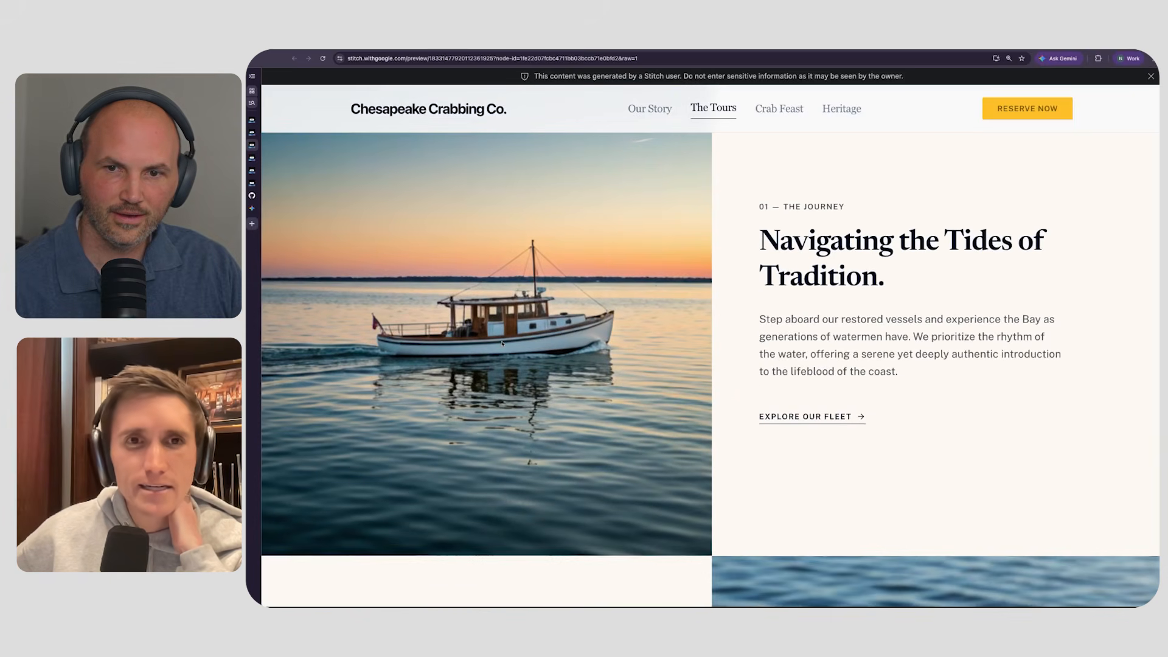
scroll(502, 339, up, 1)
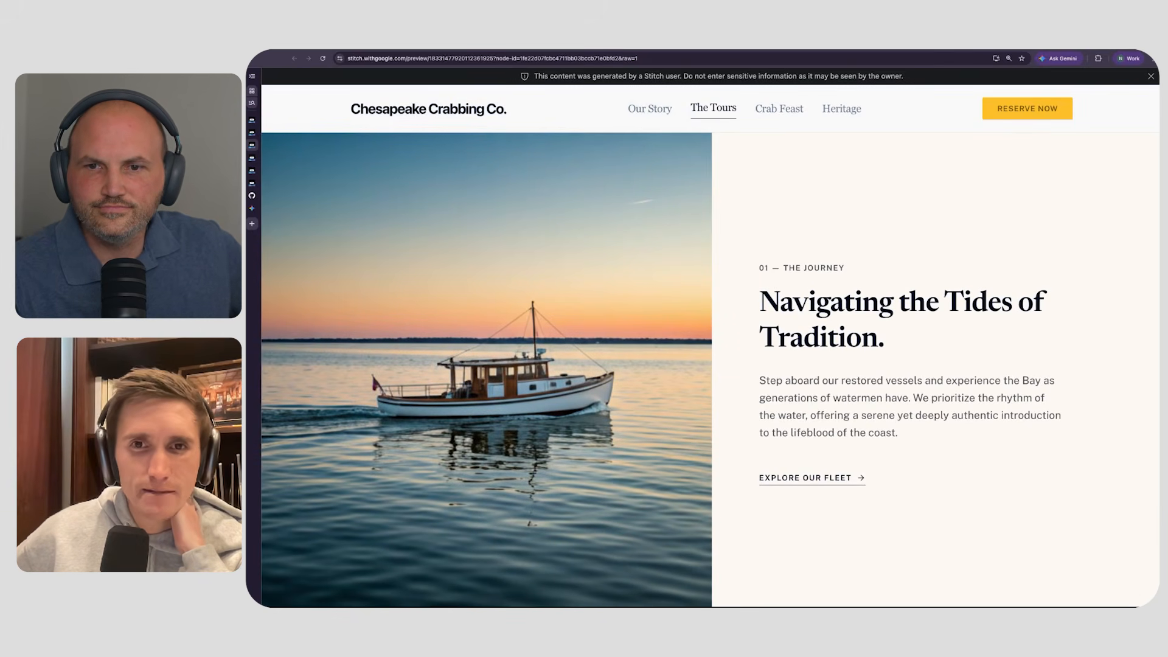
scroll(710, 365, down, 10)
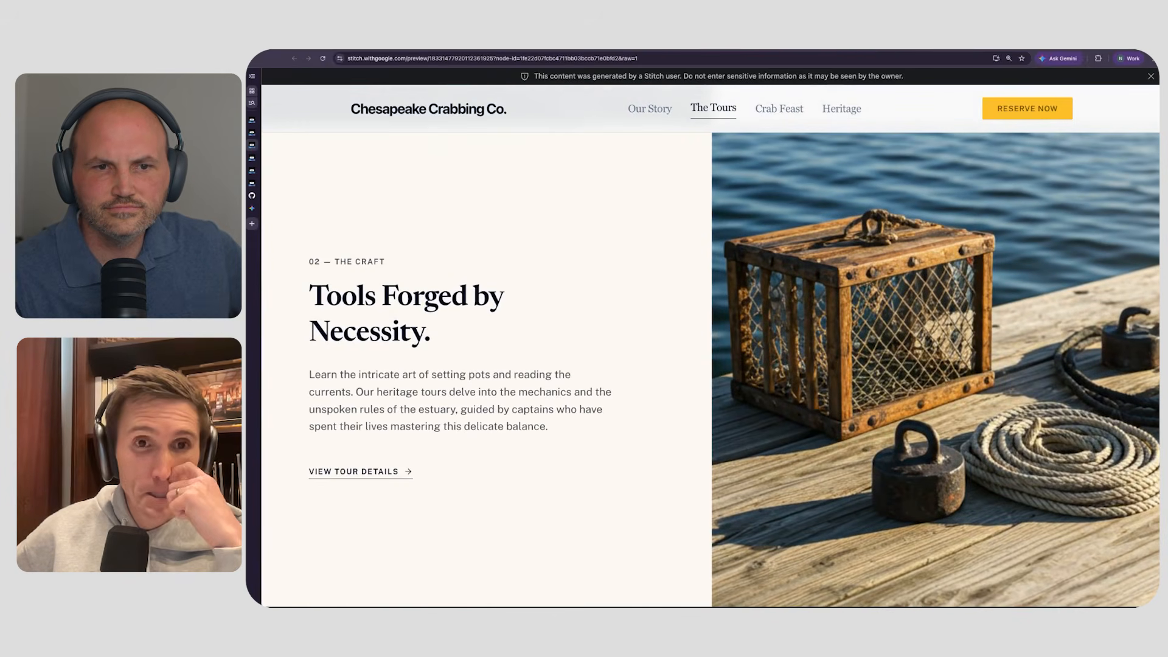
scroll(527, 348, down, 5)
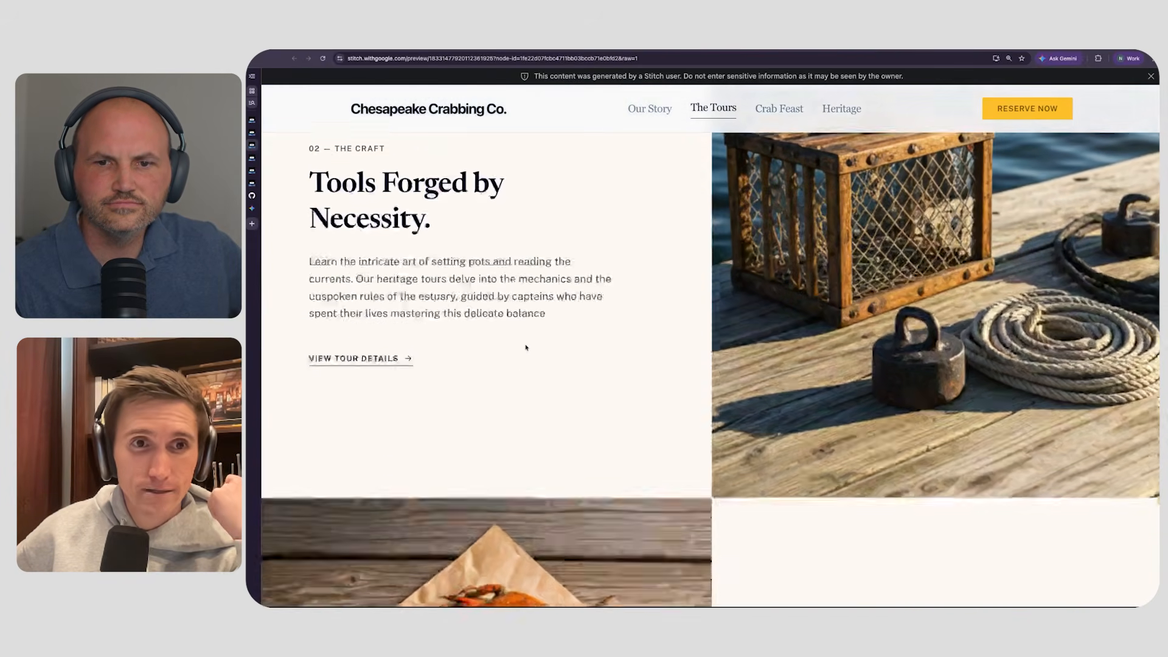
scroll(710, 370, down, 5)
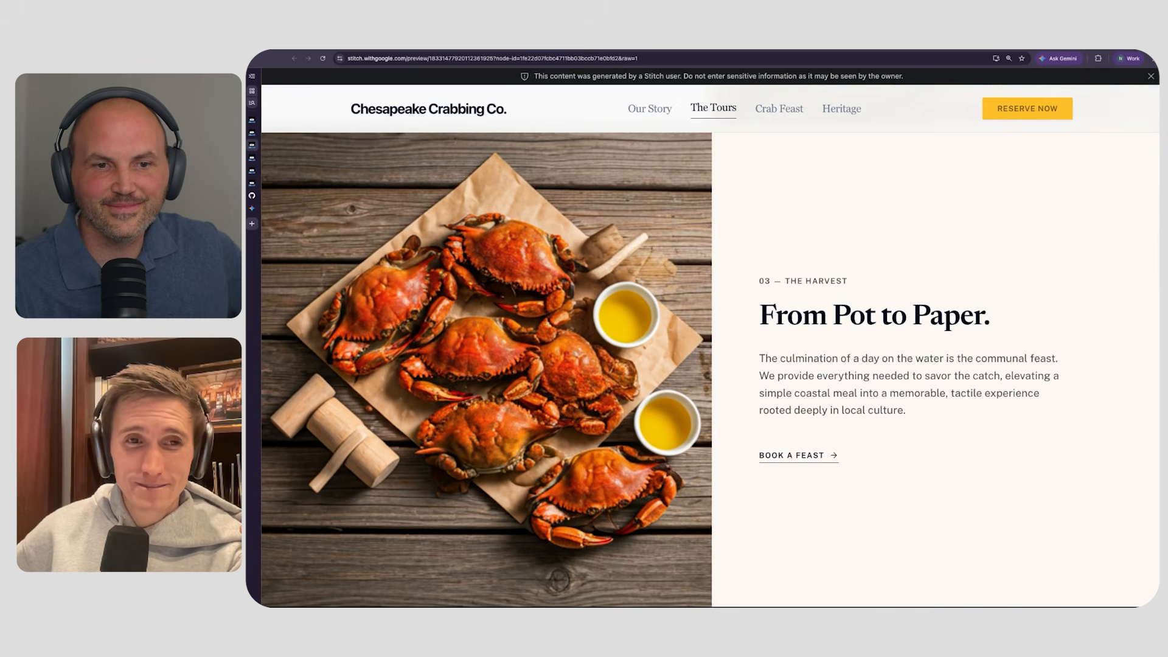
scroll(711, 369, up, 8)
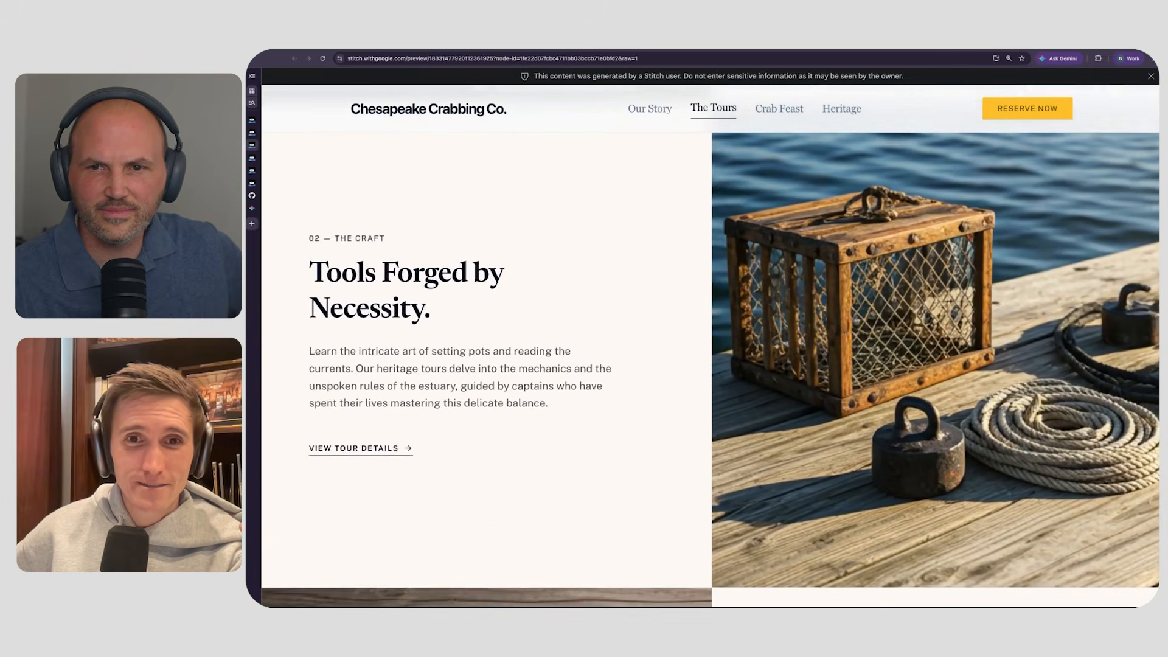
scroll(710, 370, down, 5)
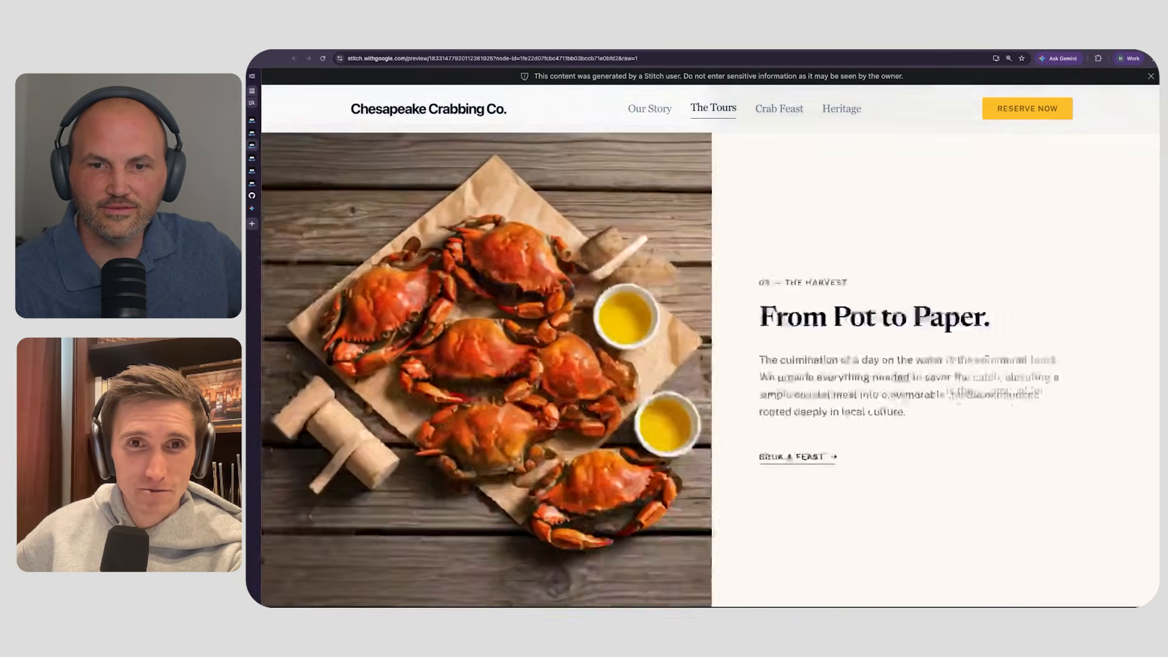
scroll(710, 370, up, 2)
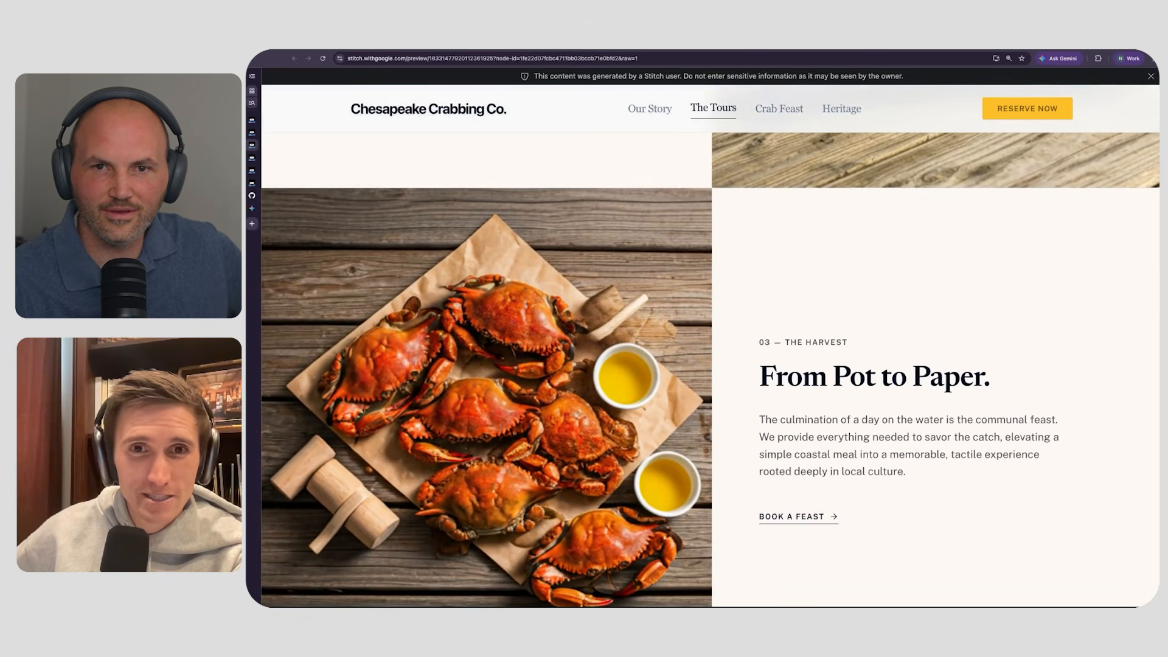
scroll(692, 184, up, 4)
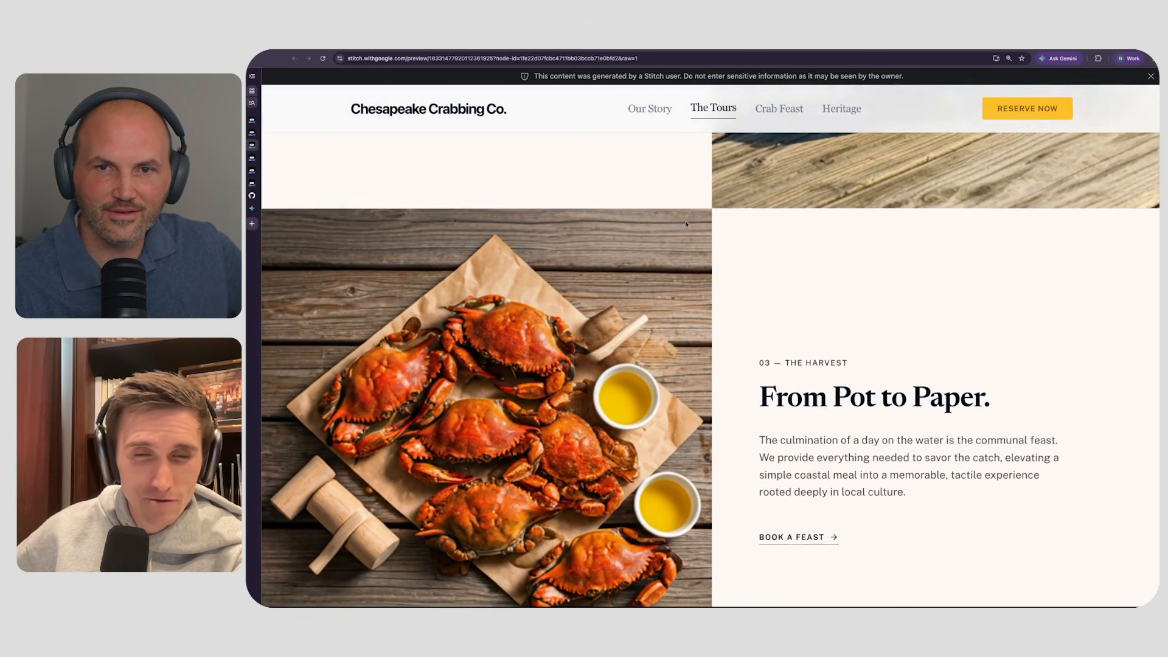
scroll(687, 224, up, 2)
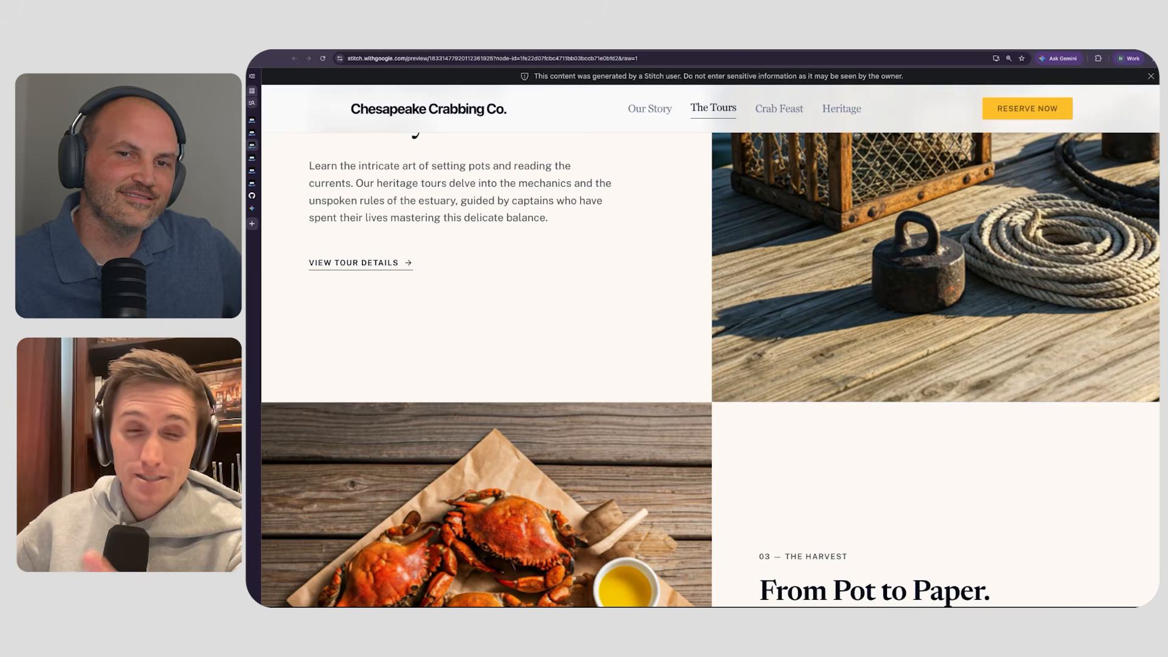
scroll(710, 346, down, 1)
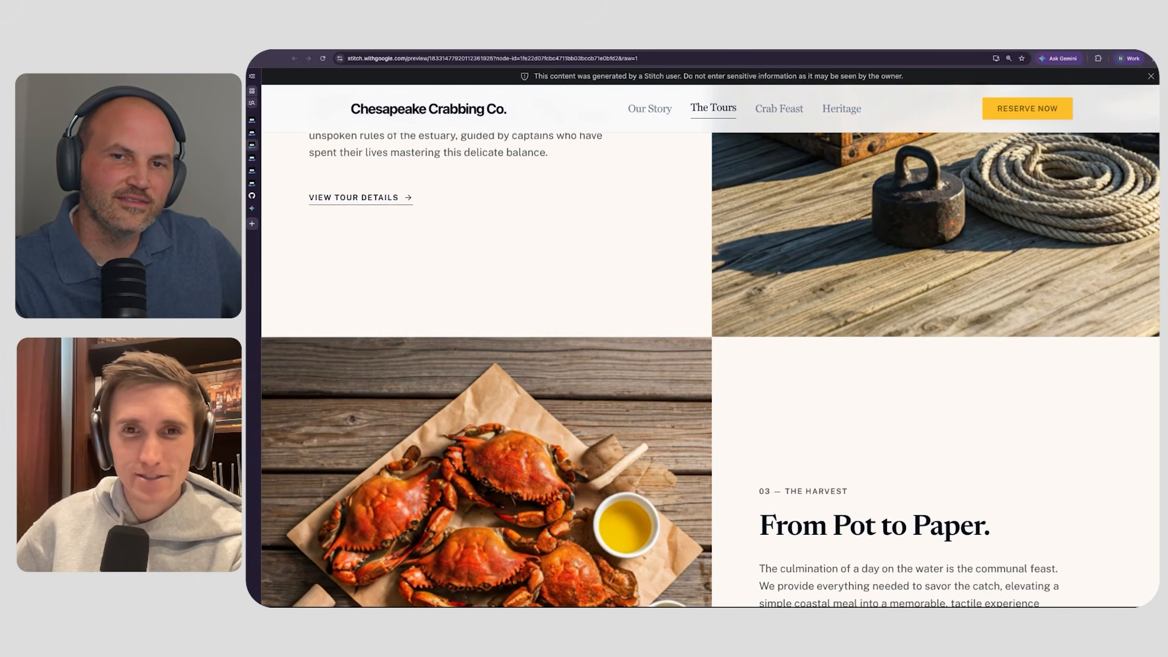
scroll(710, 369, up, 1)
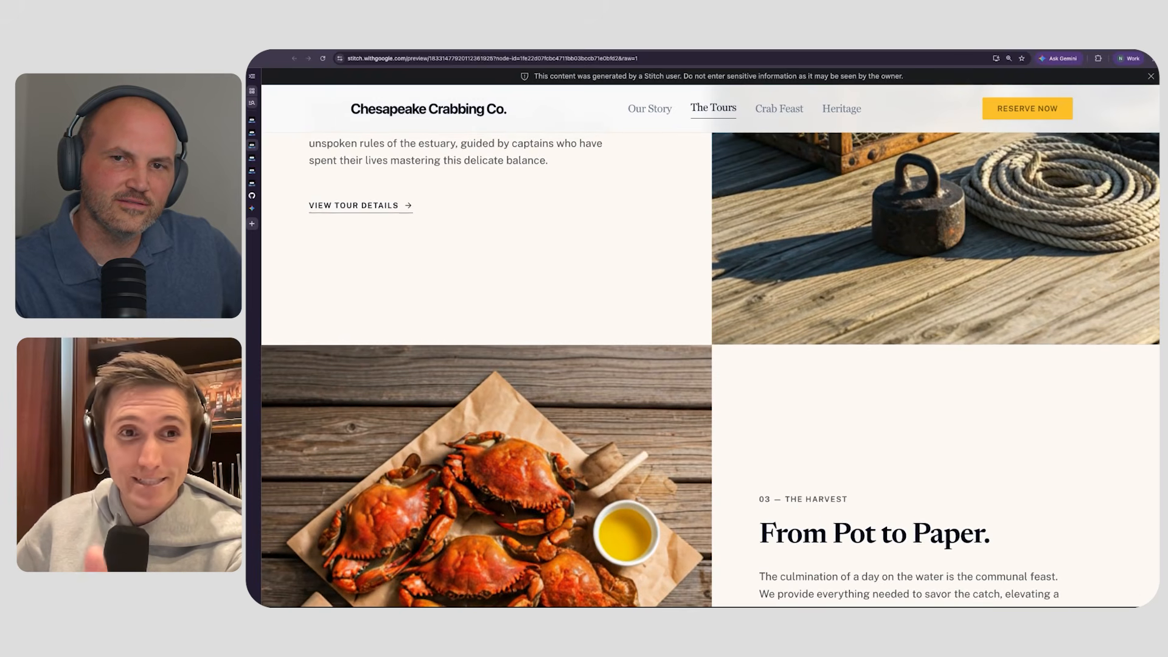
scroll(710, 370, up, 2)
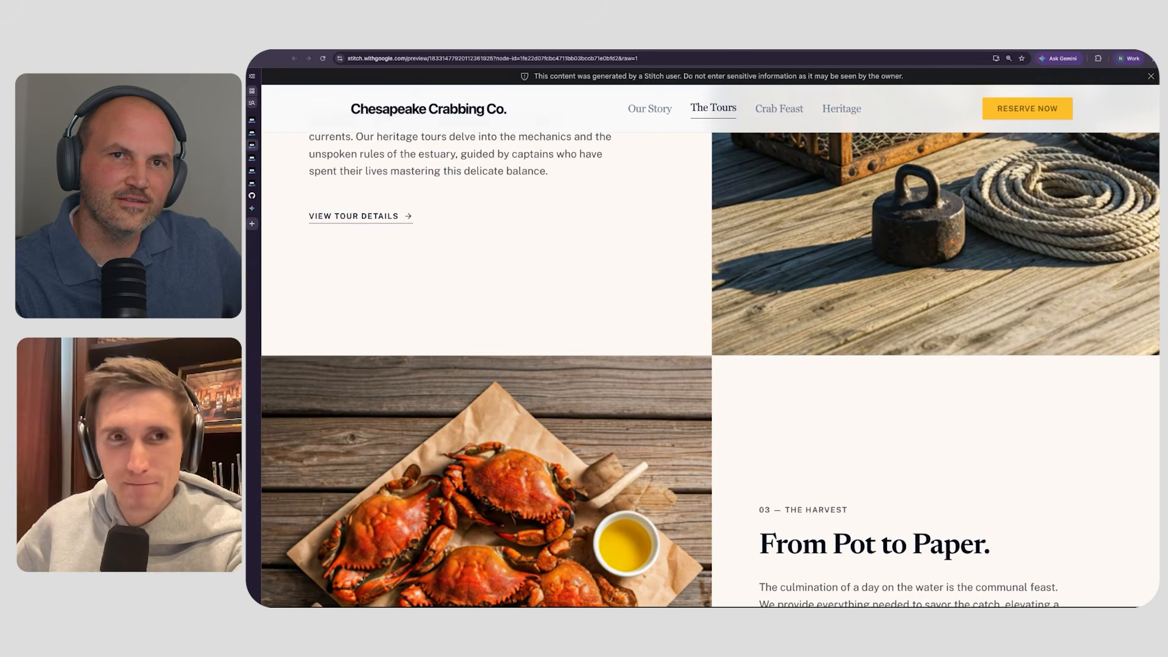
scroll(710, 369, down, 1)
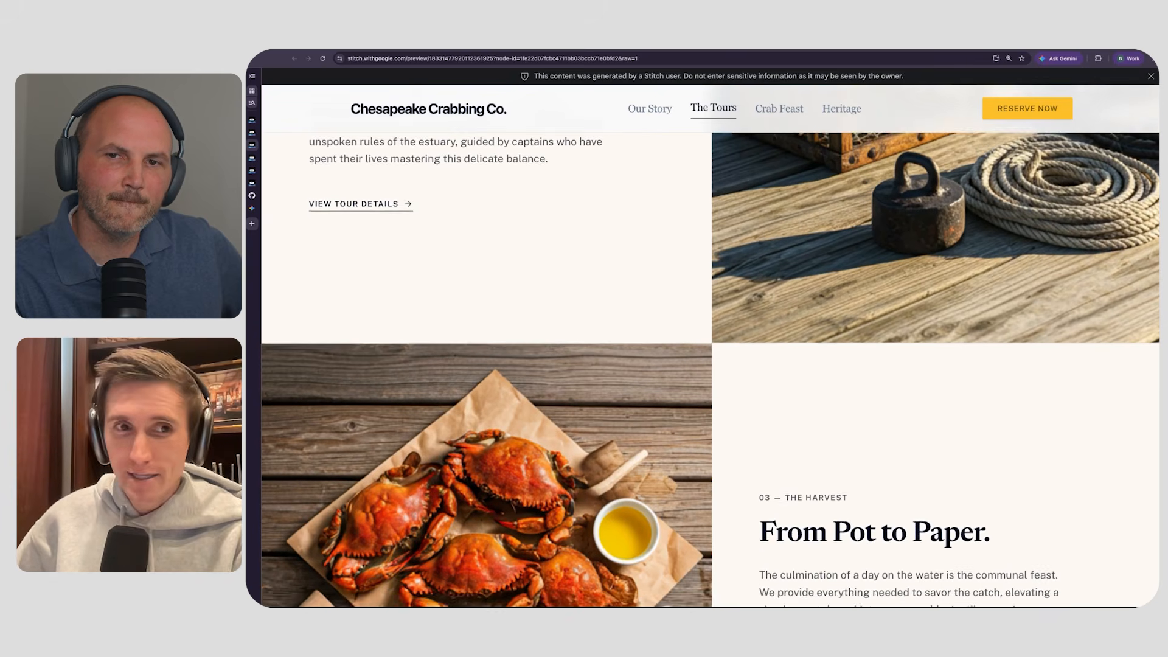
scroll(710, 369, up, 2)
scroll(710, 369, up, 2)
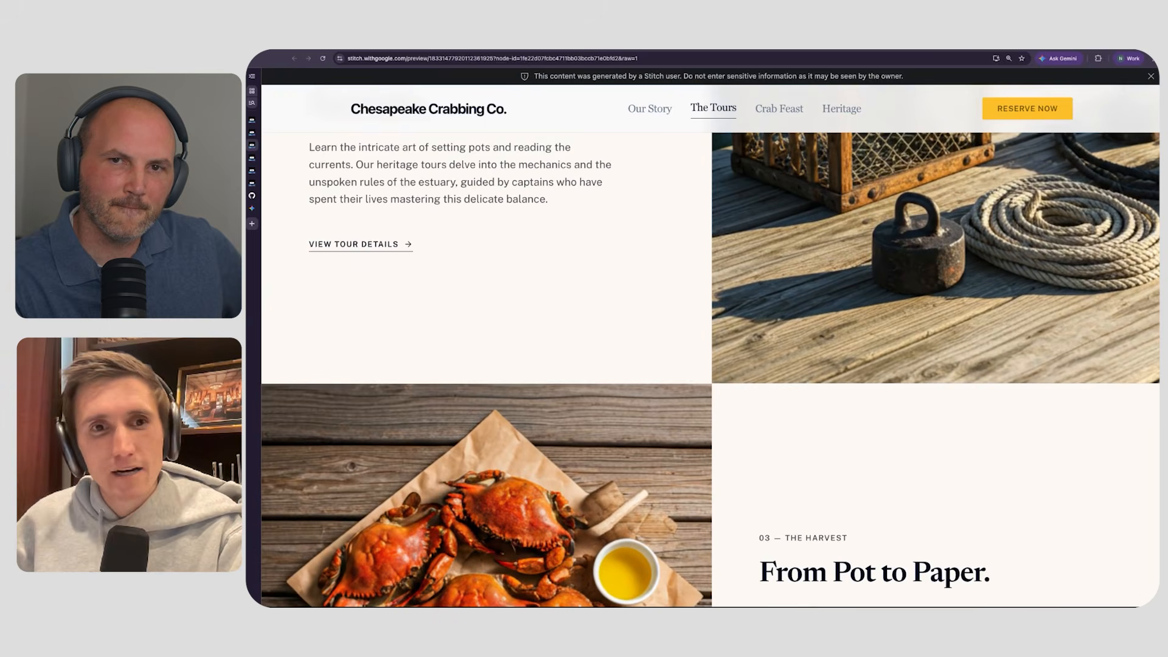
scroll(710, 369, down, 1)
scroll(710, 370, up, 1)
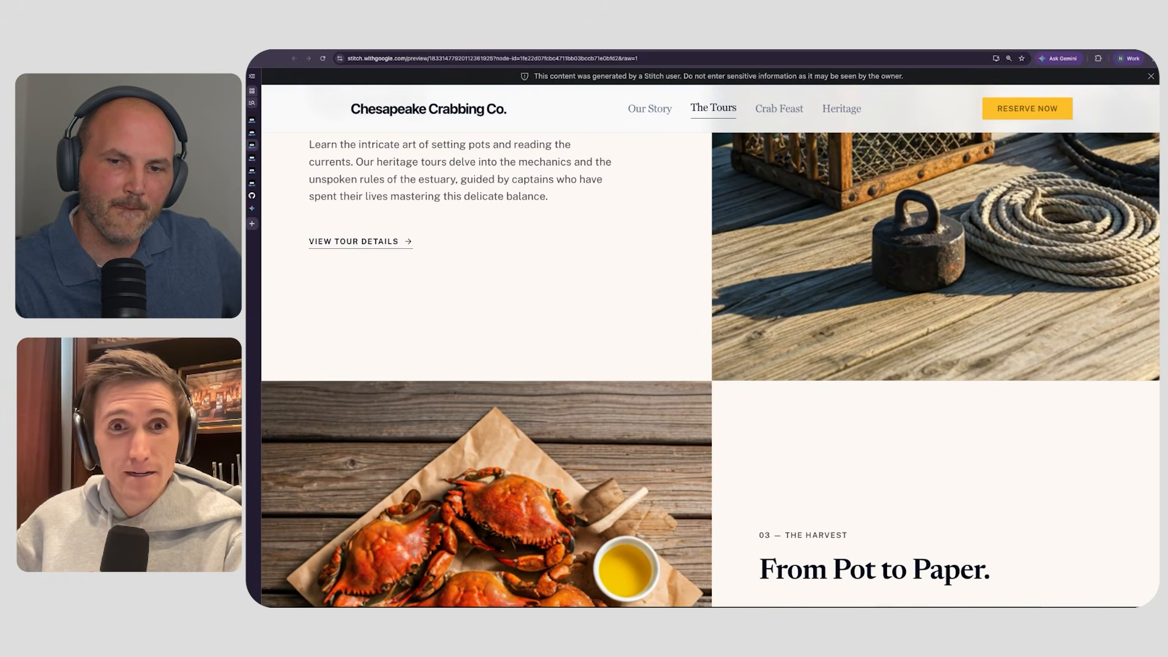
scroll(710, 369, down, 1)
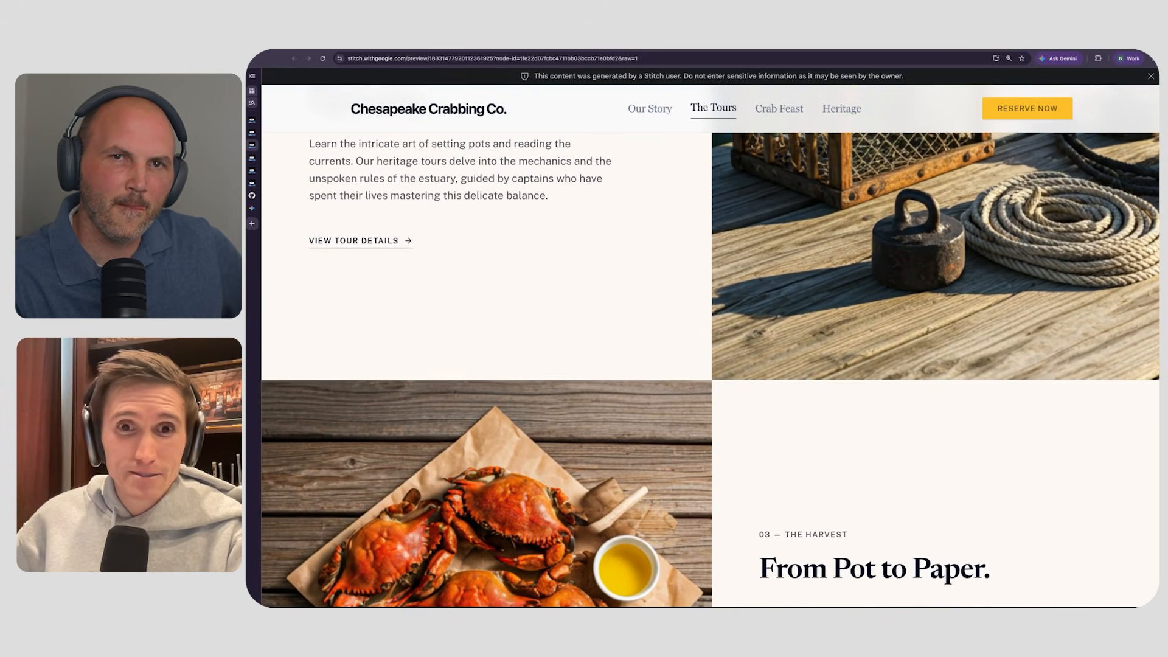
scroll(710, 369, up, 1)
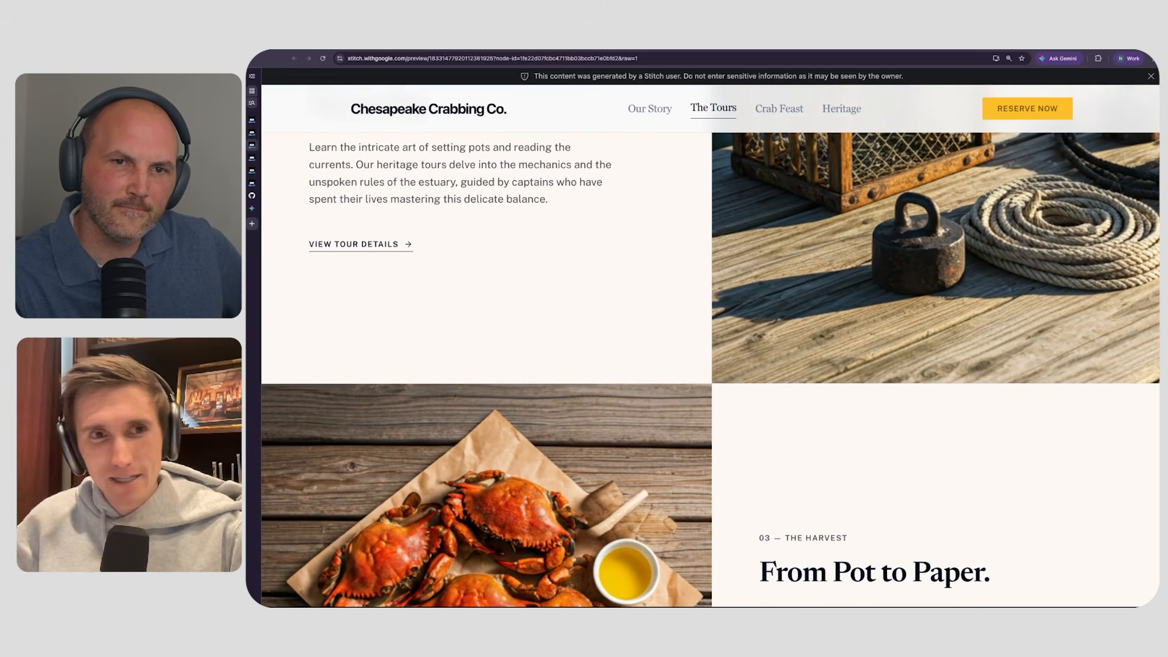
scroll(710, 369, down, 1)
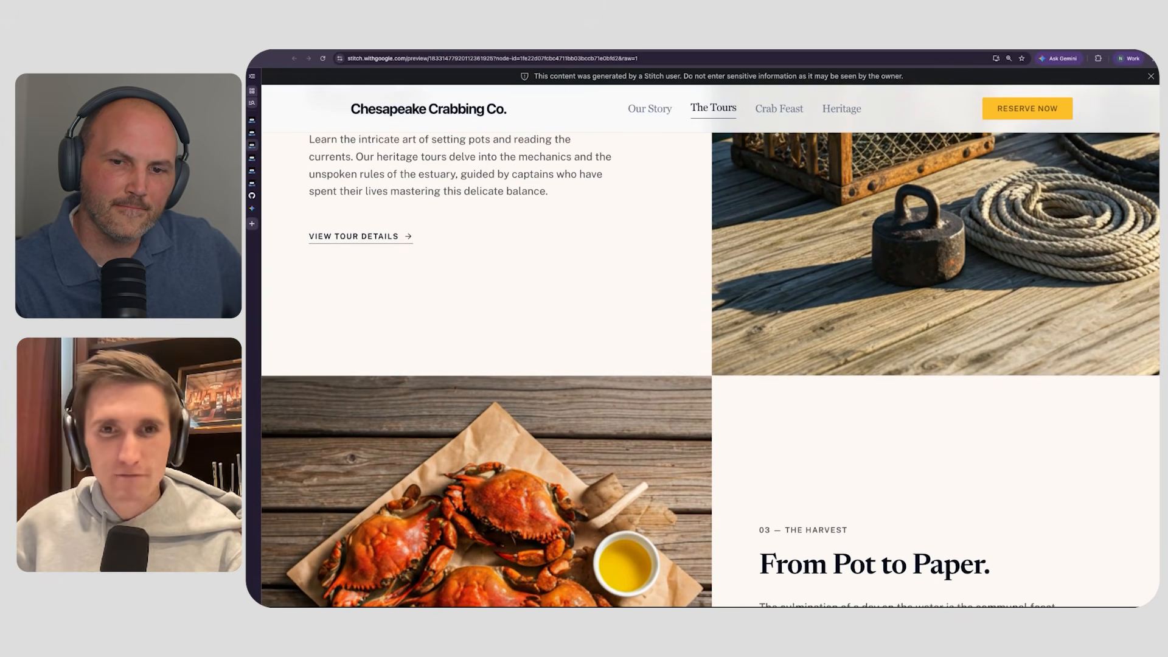
scroll(710, 369, up, 4)
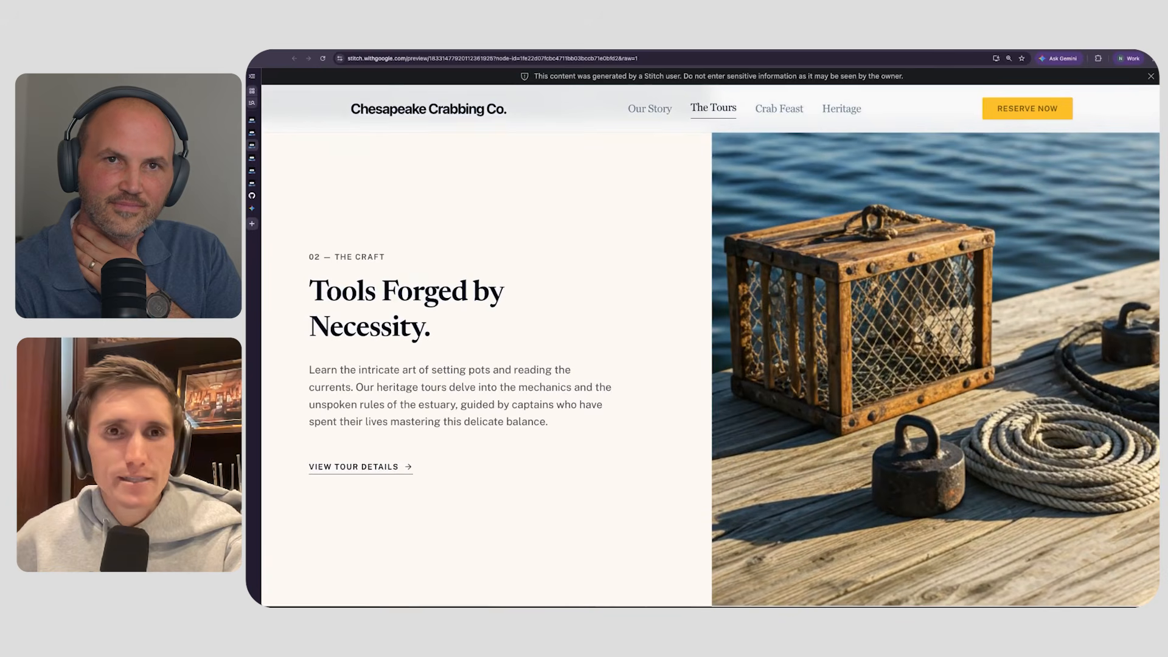
scroll(626, 253, up, 1)
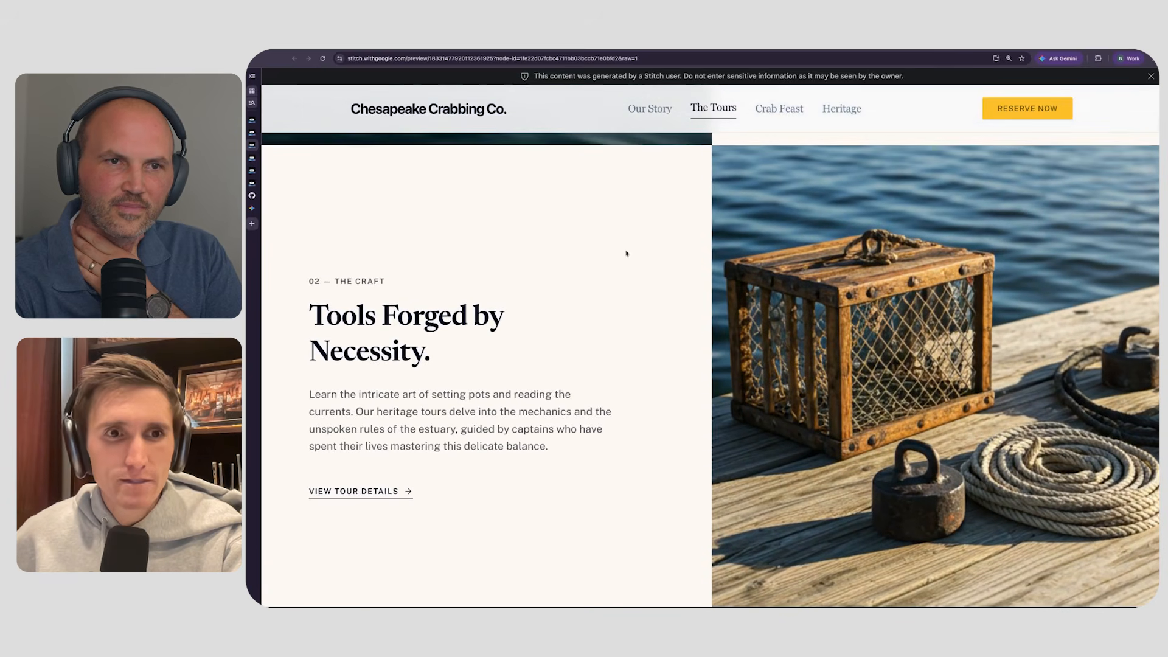
- Return to the project canvas and review the actions available for the Catalogue - Balanced Split-Screen design
click(252, 120)
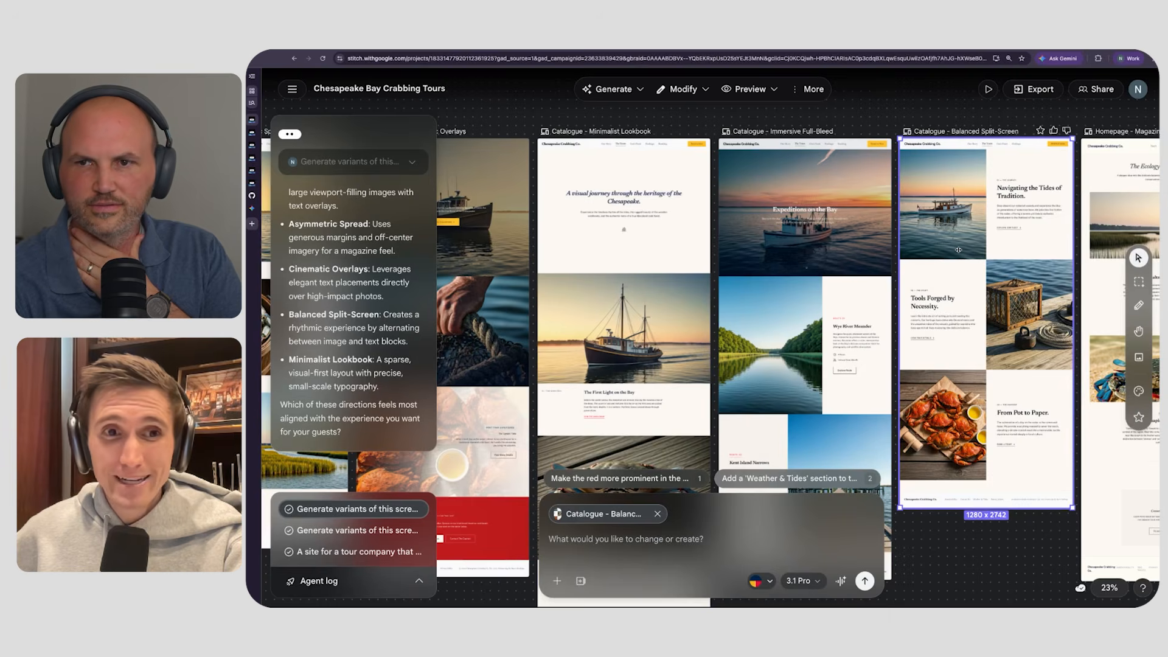
scroll(959, 249, up, 3)
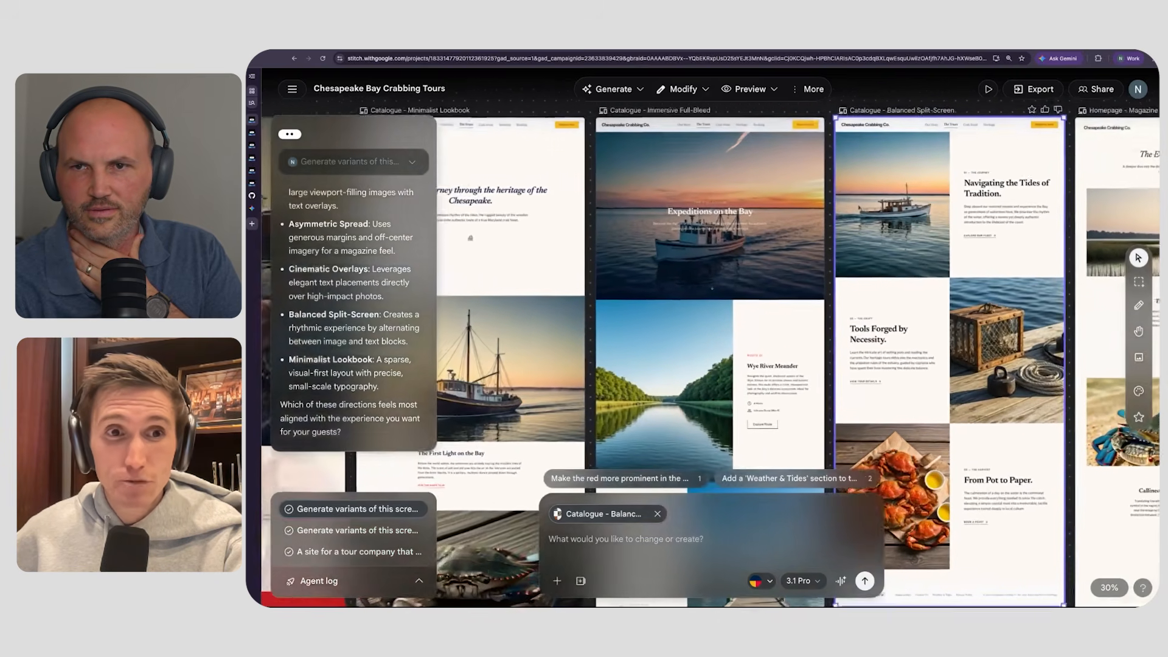
scroll(895, 232, right, 3)
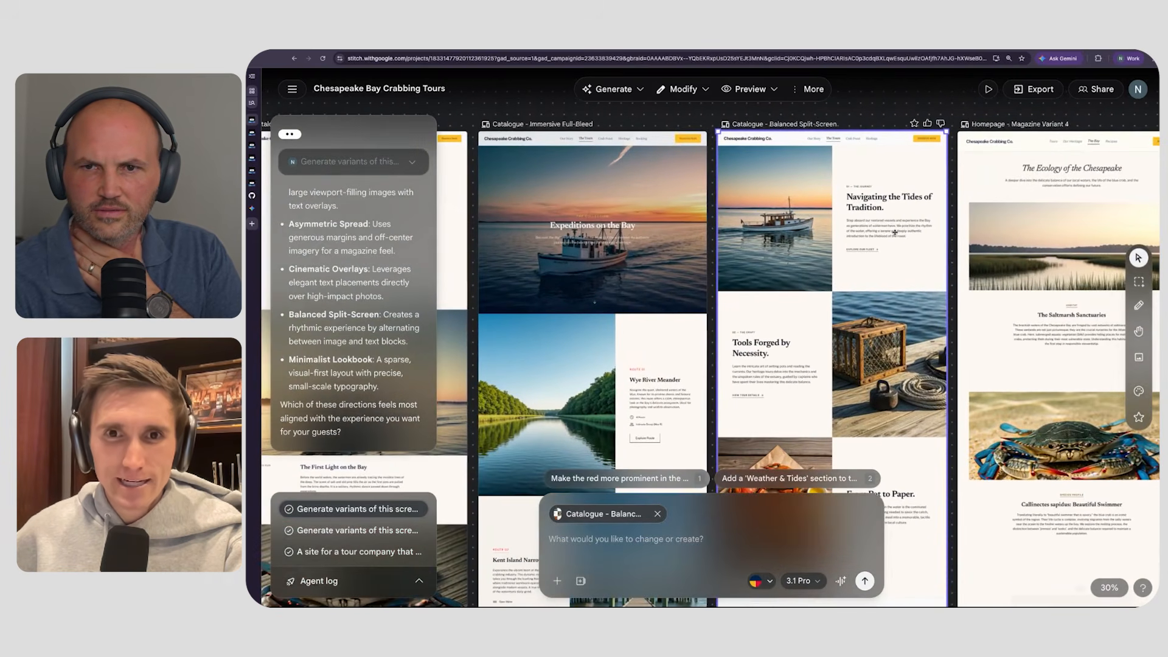
right_click(871, 224)
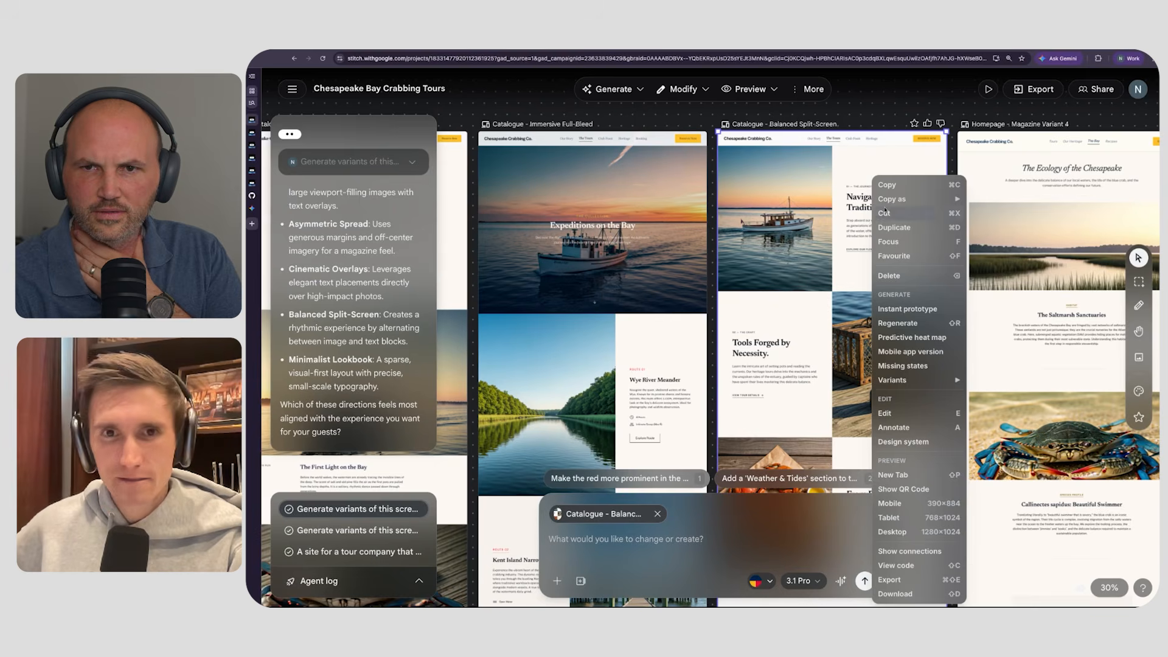
click(848, 235)
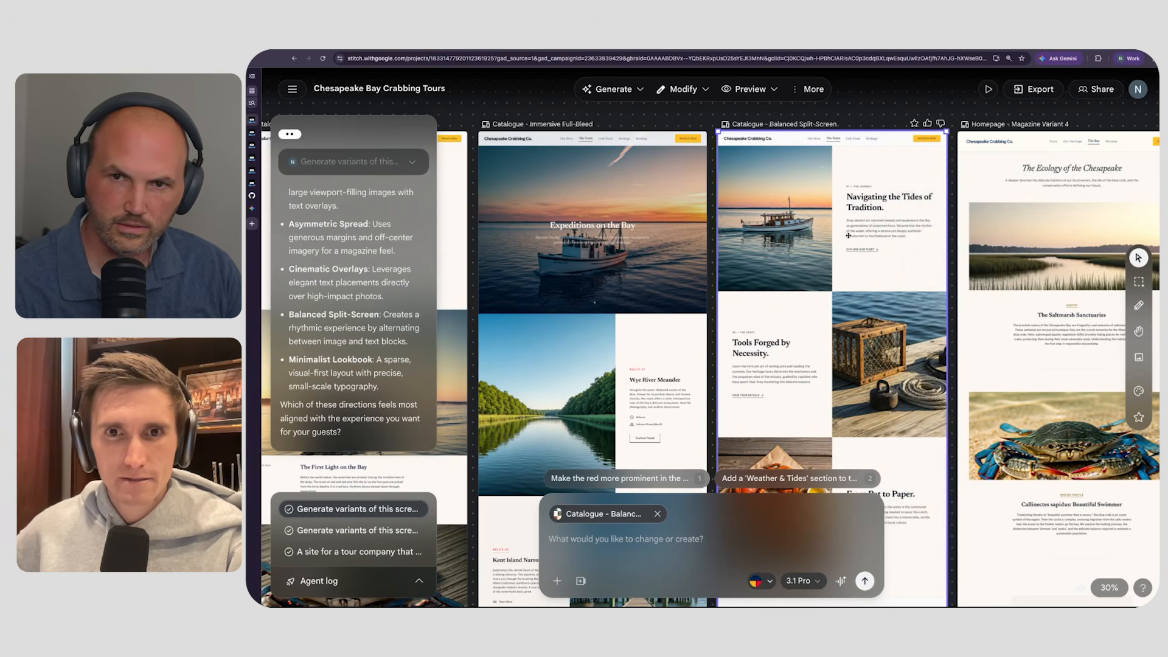
- Duplicate the Catalogue - Balanced Split-Screen design and place the copy in the empty canvas area below the other designs
scroll(882, 237, right, 3)
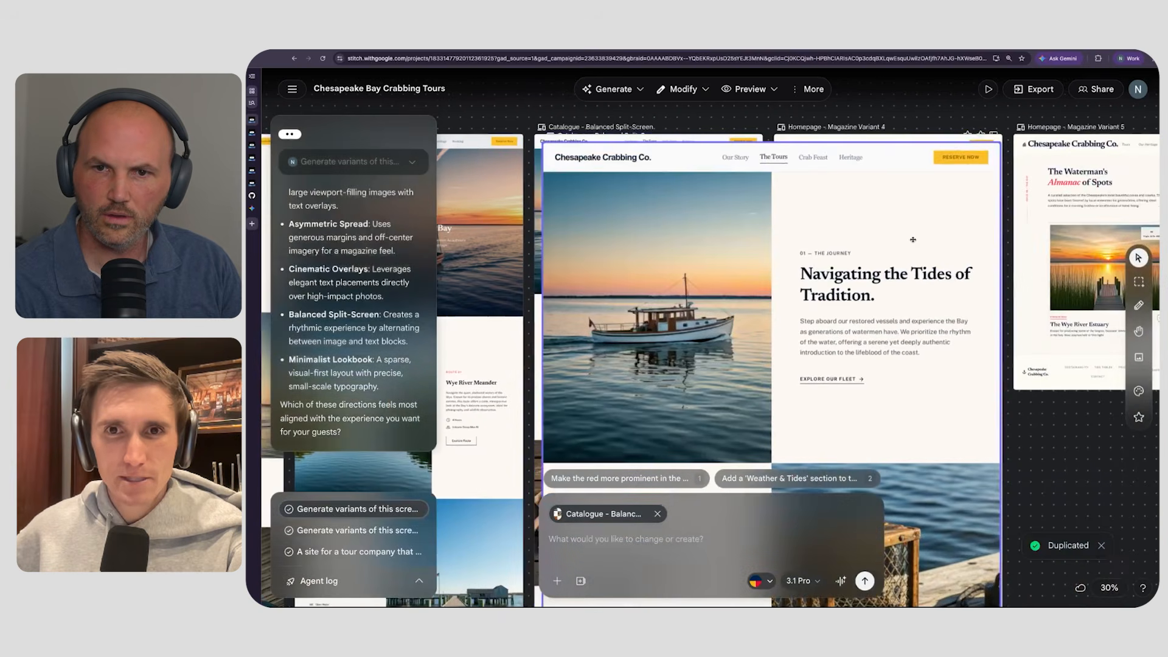
scroll(913, 240, down, 3)
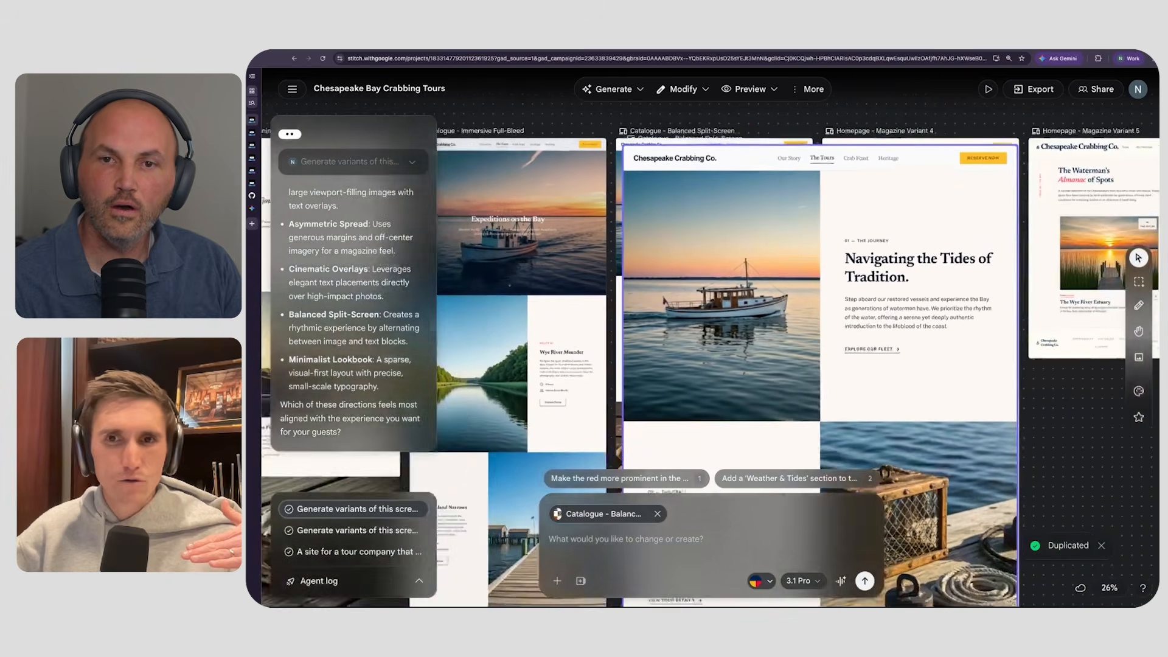
scroll(926, 484, down, 5)
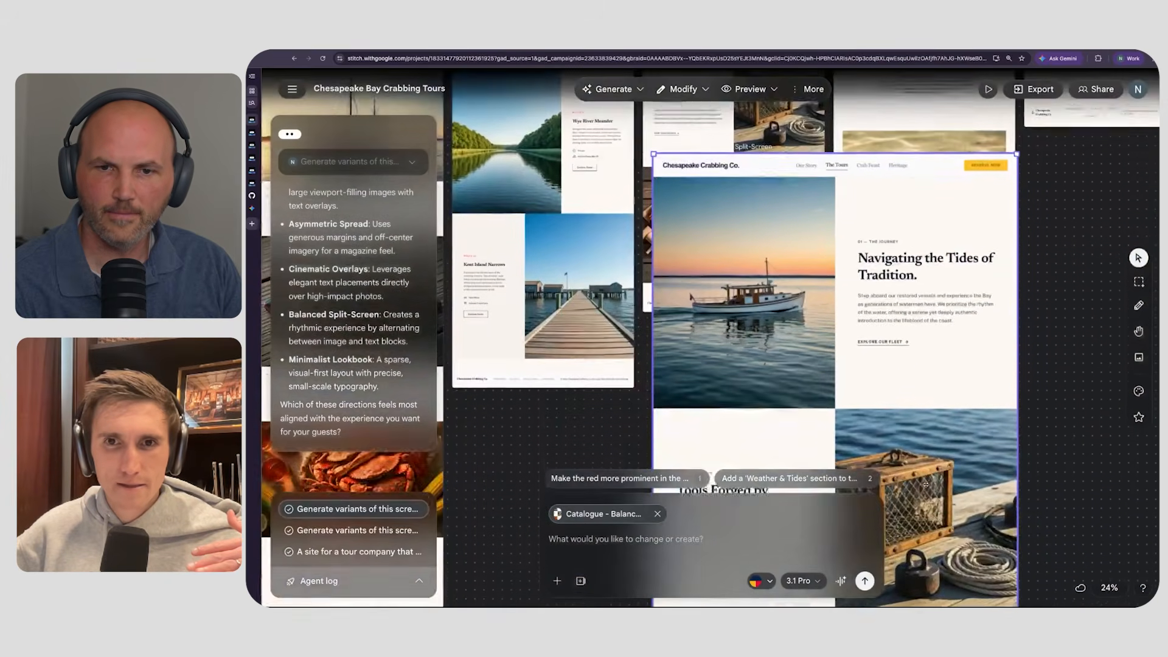
scroll(925, 484, down, 2)
drag(921, 199, 884, 502)
scroll(855, 333, down, 2)
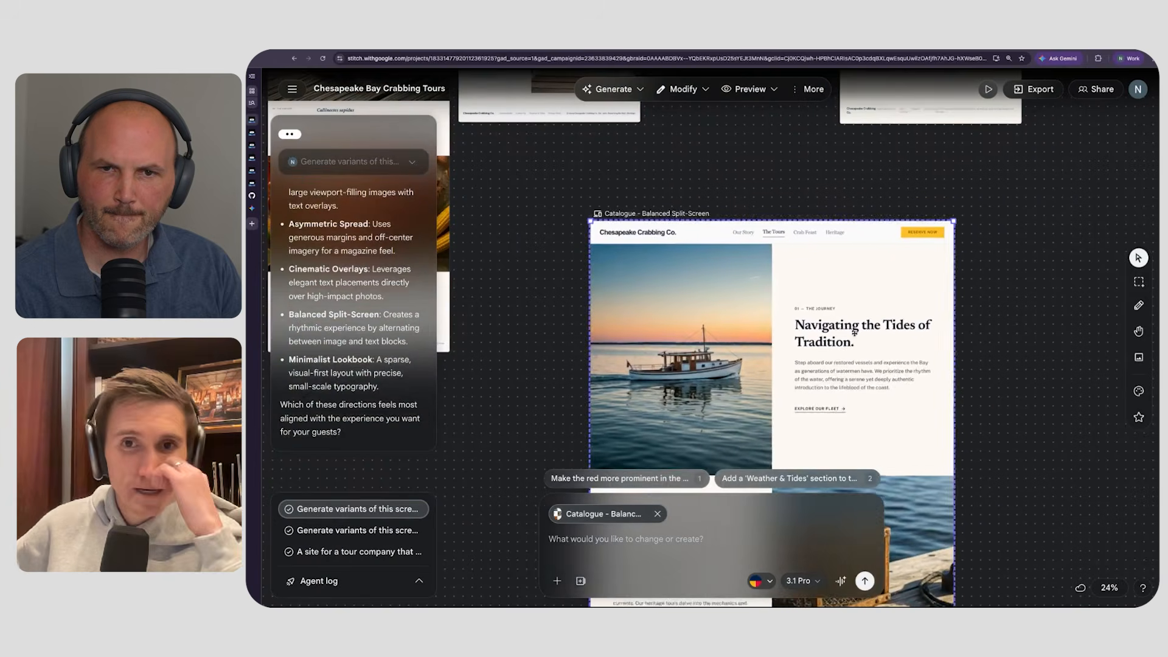
drag(855, 332, 821, 358)
scroll(789, 377, down, 2)
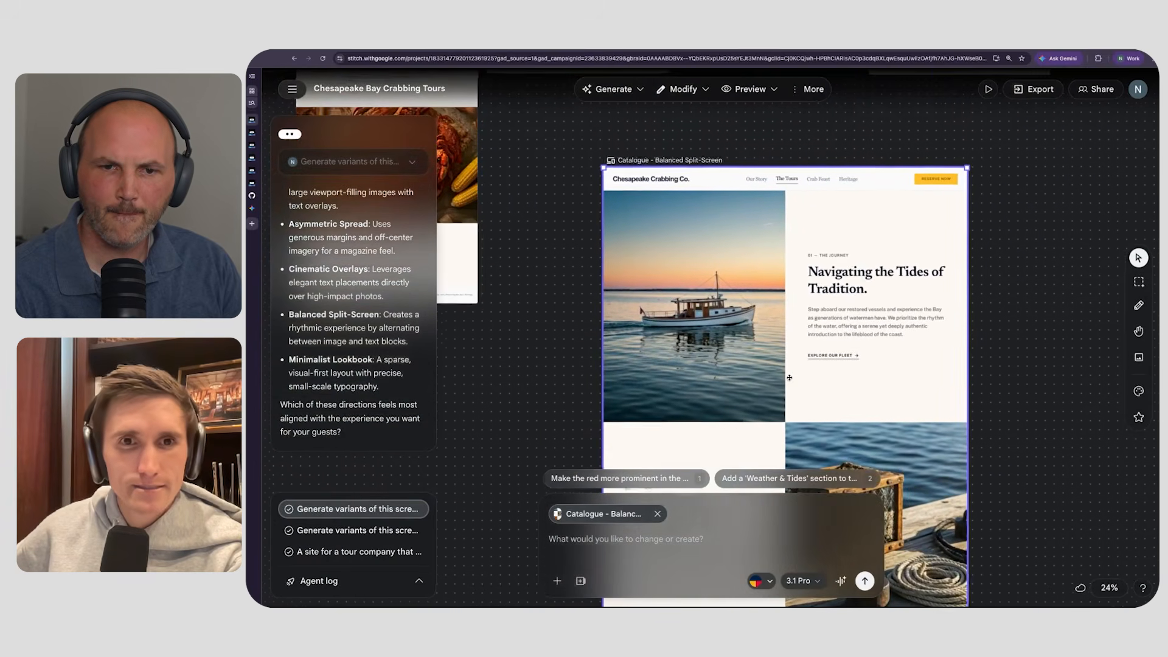
scroll(786, 426, up, 1)
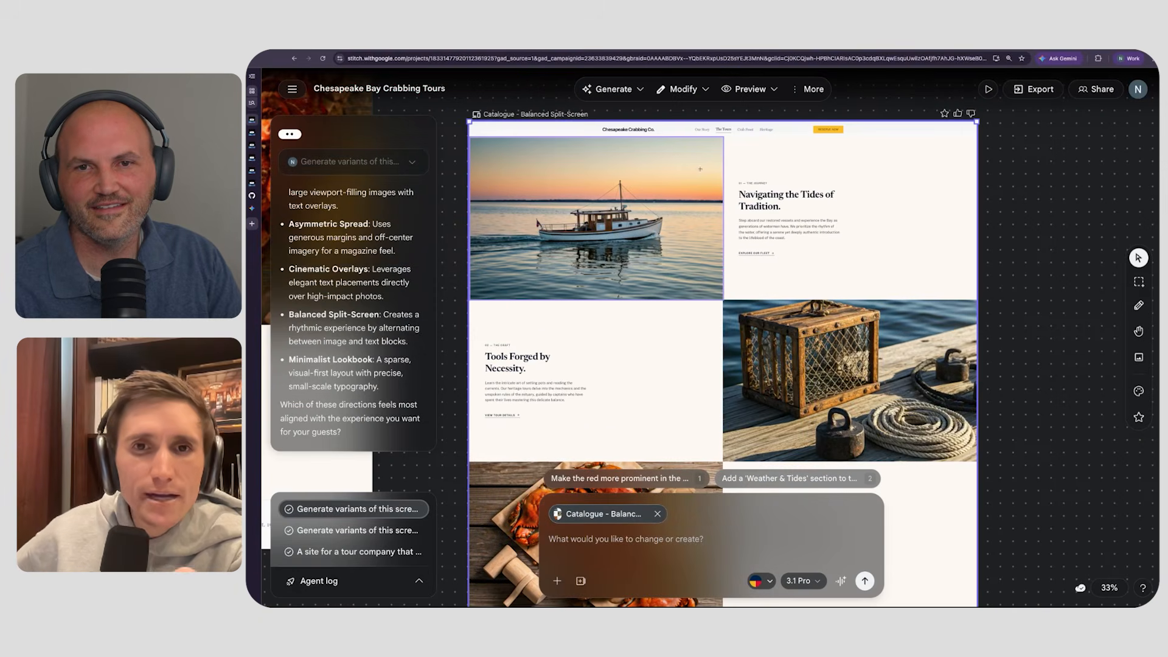
- Replace the Journey section's heading in the copied design with "See a side of Maryland you have never seen before."
click(805, 197)
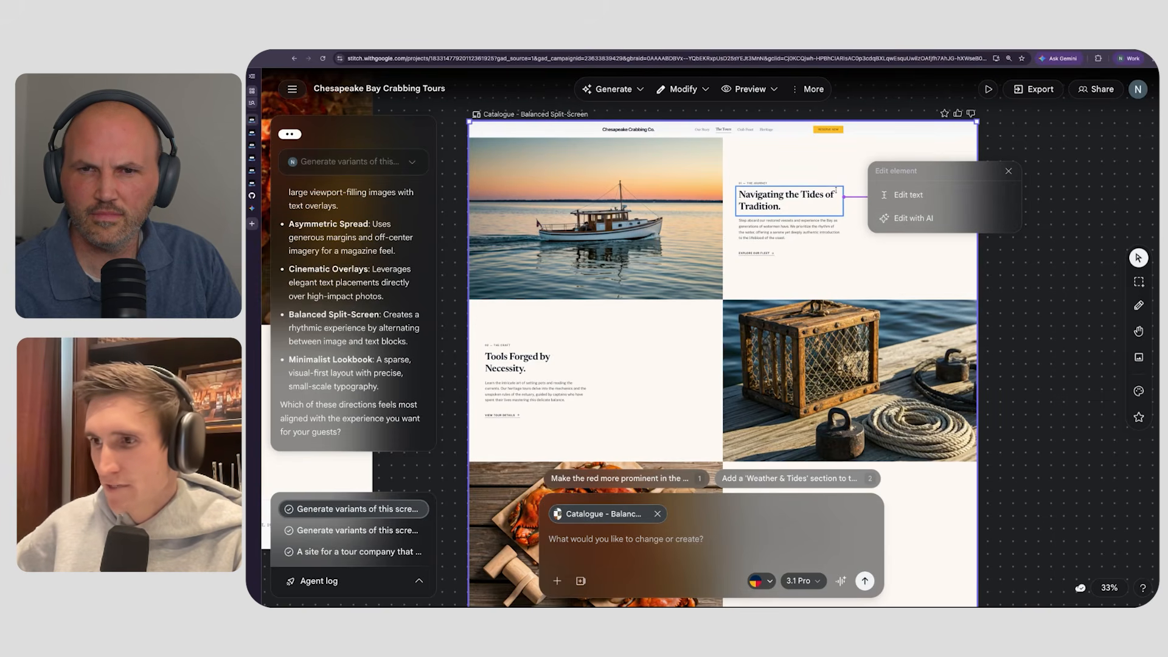
scroll(836, 191, up, 5)
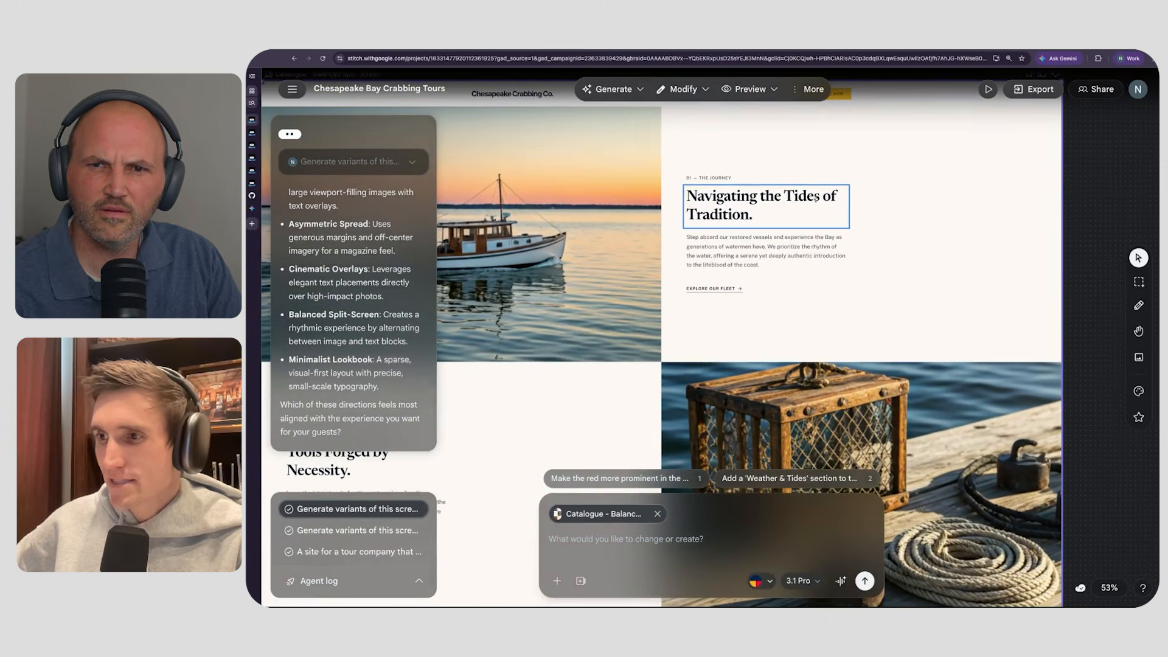
triple_click(748, 214)
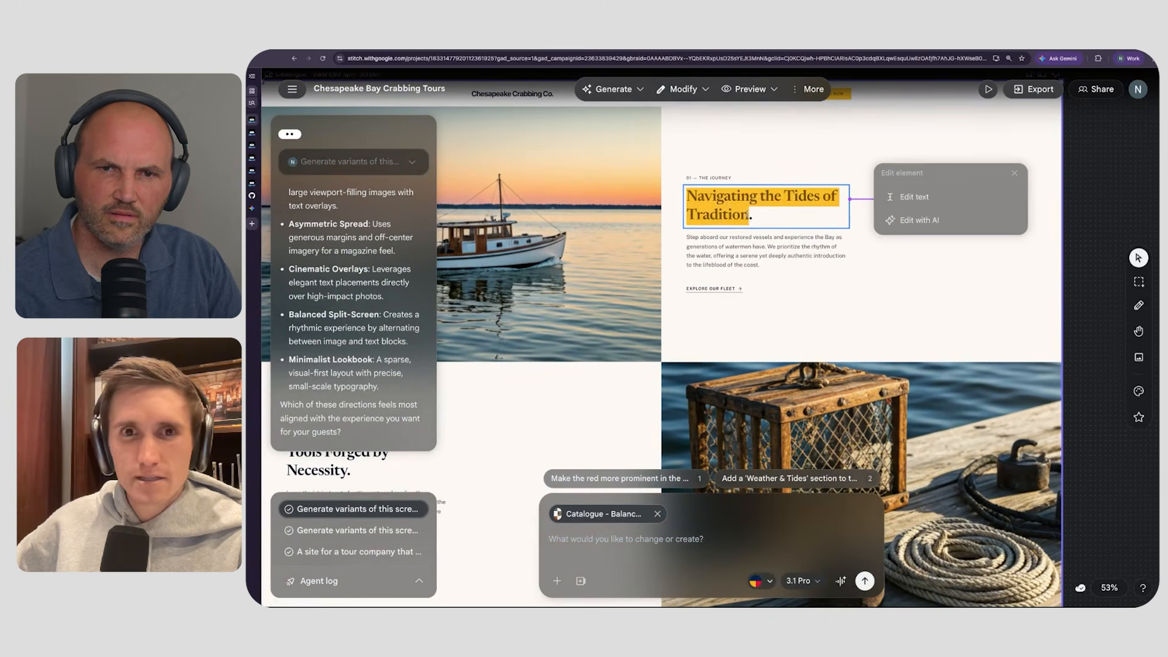
text(AS)
text(See)
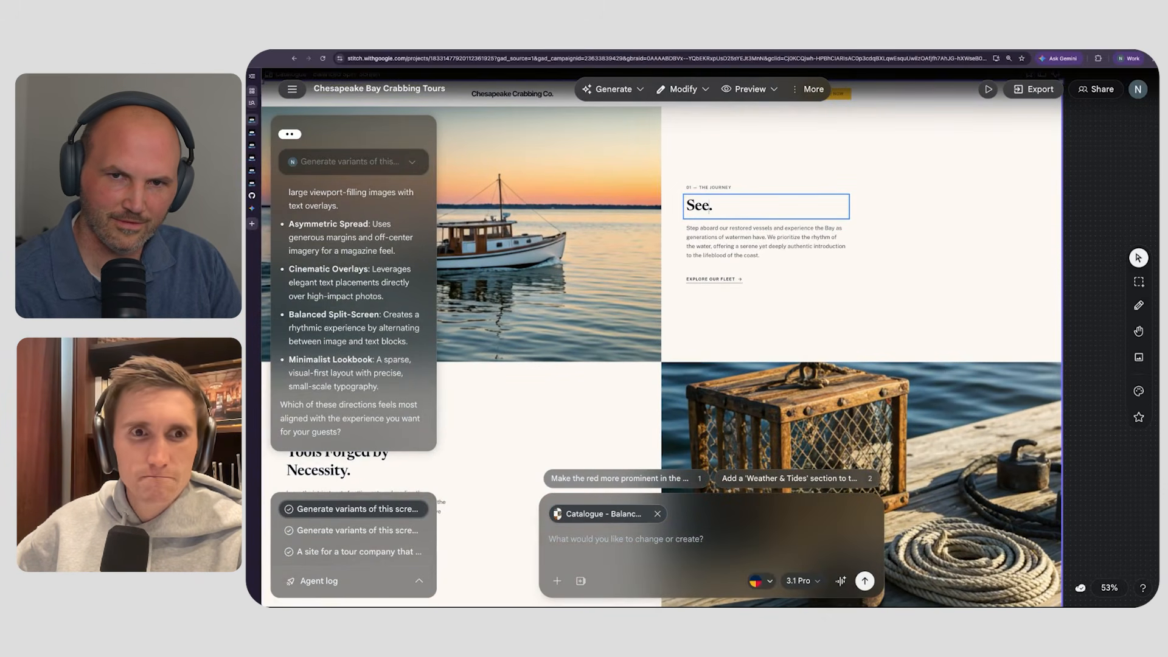
text( a side of Martla)
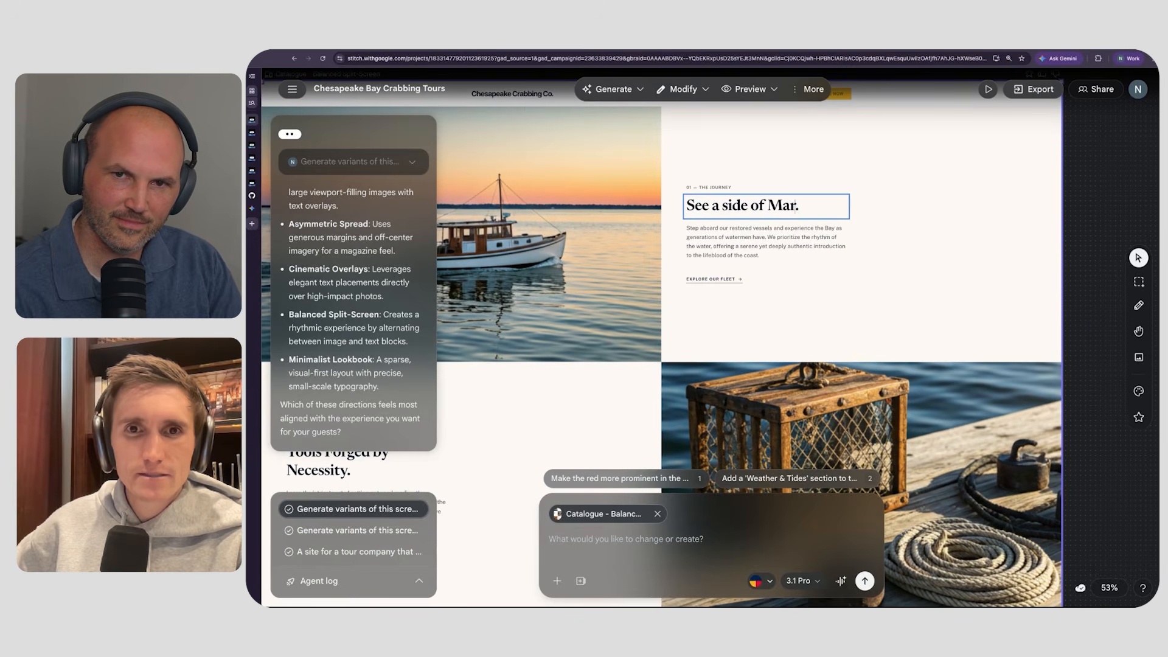
key(BackSpace)
key(BackSpace)
key(BackSpace)
text(yland you have never seen before)
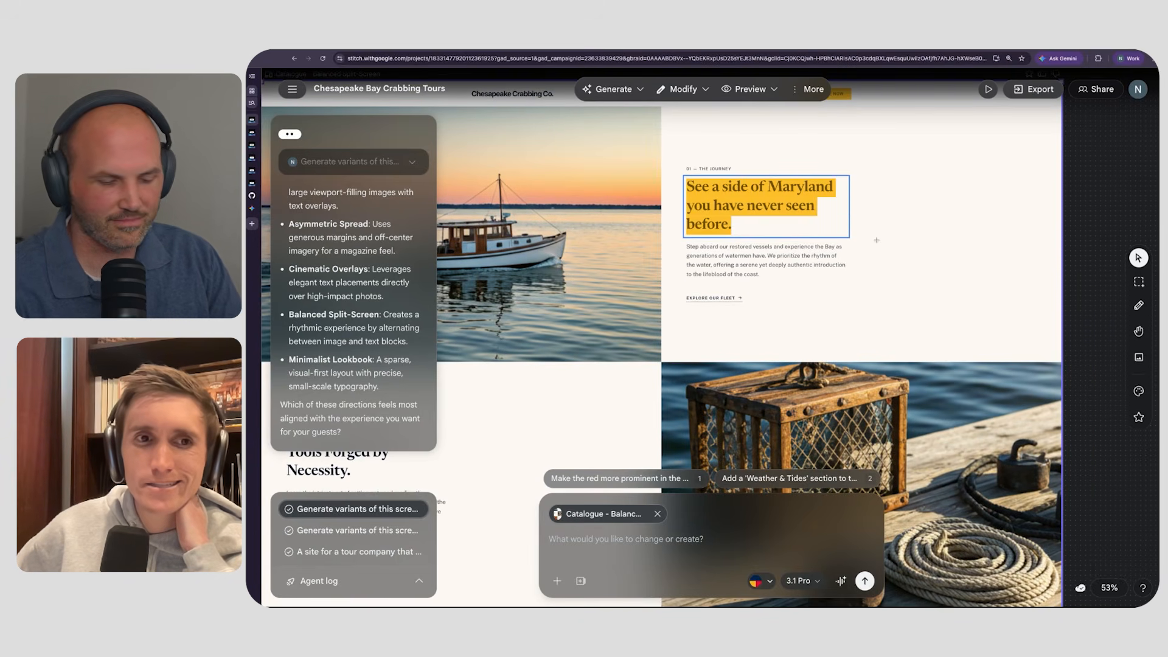
- Rewrite the Journey section's heading as "Explore the unseen side of Maryland." and finish editing the text
text(Explore the unse)
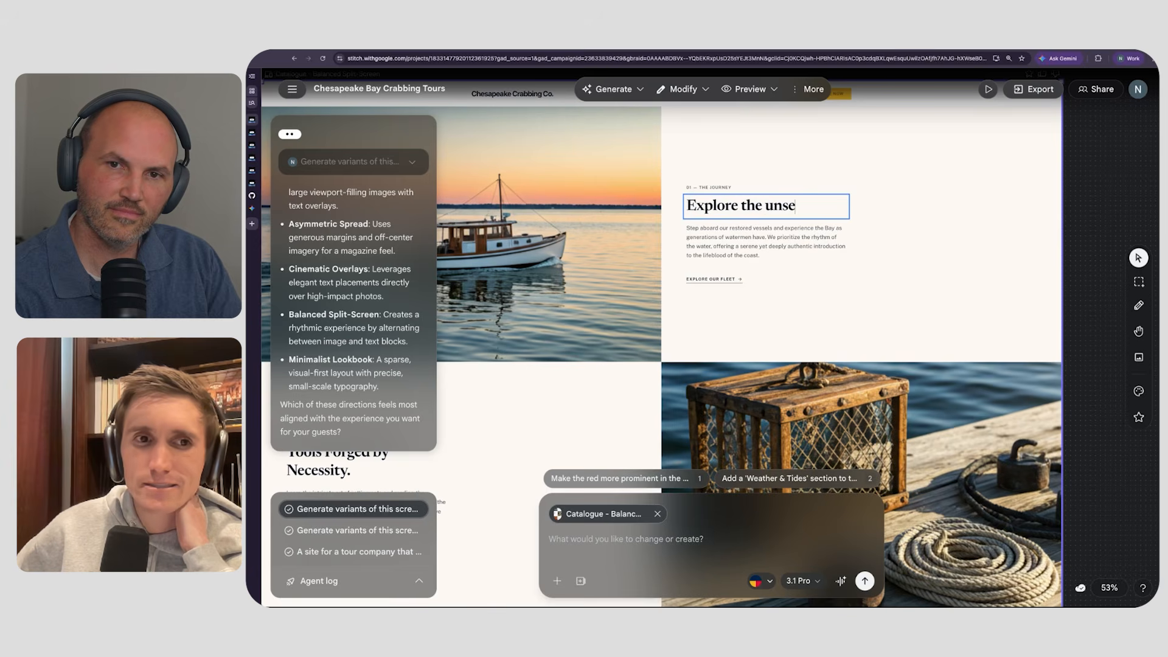
text(en side of Mary)
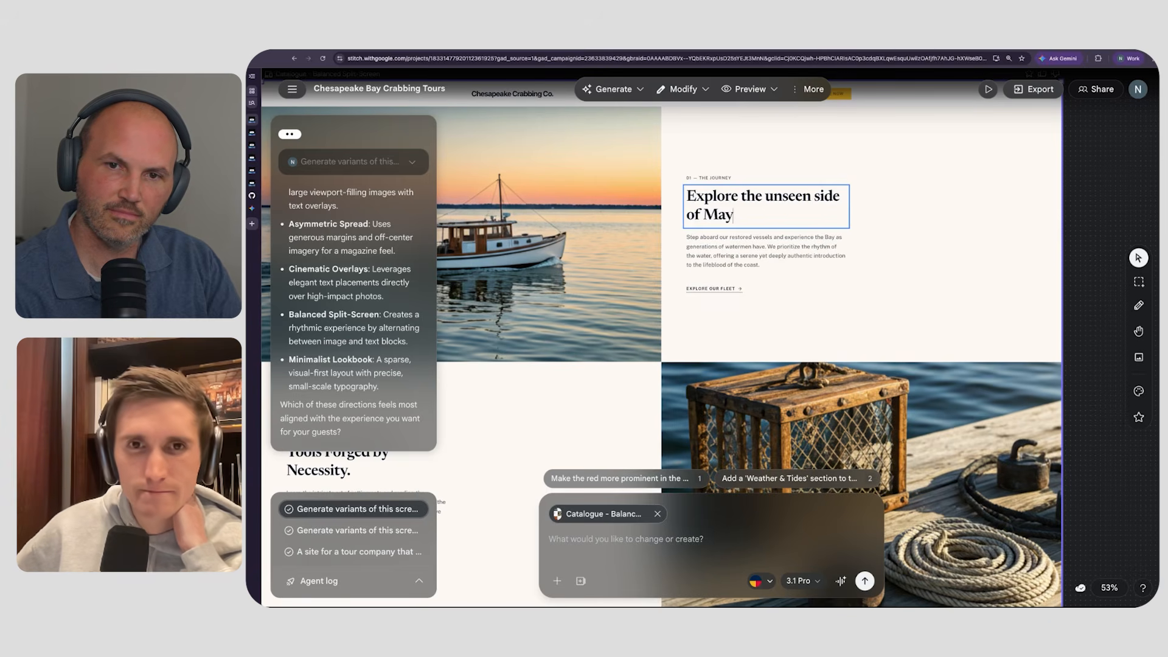
text(land.)
key(Escape)
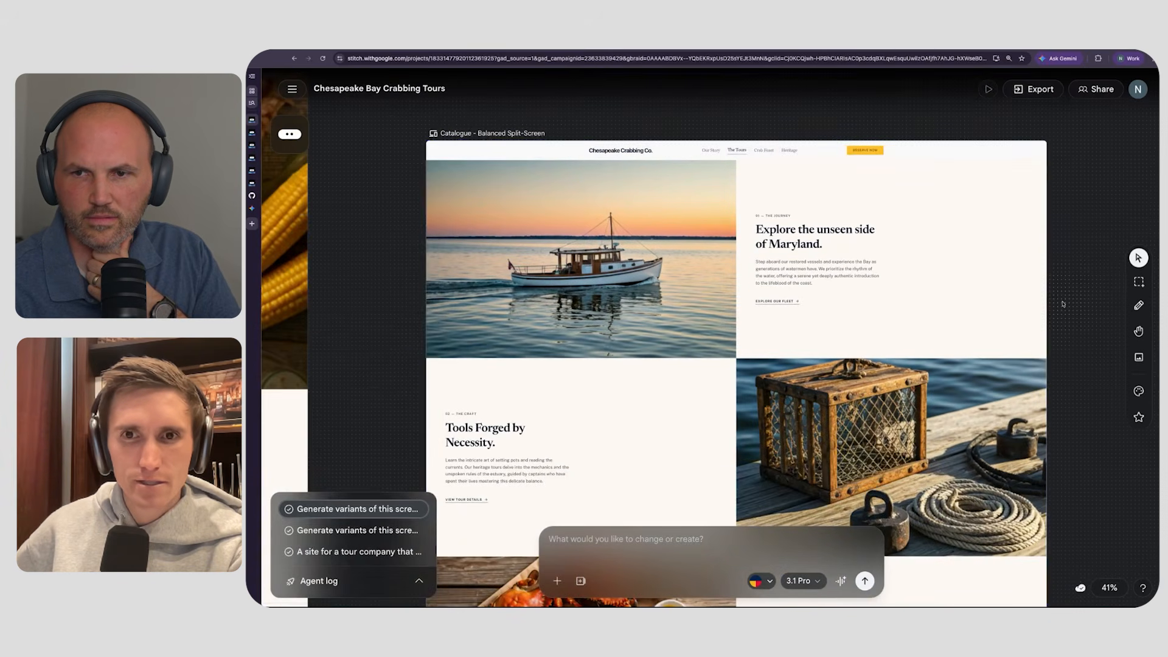
- Examine the Journey, Craft and Harvest sections of the edited Balanced Split-Screen copy on the canvas
scroll(865, 307, down, 3)
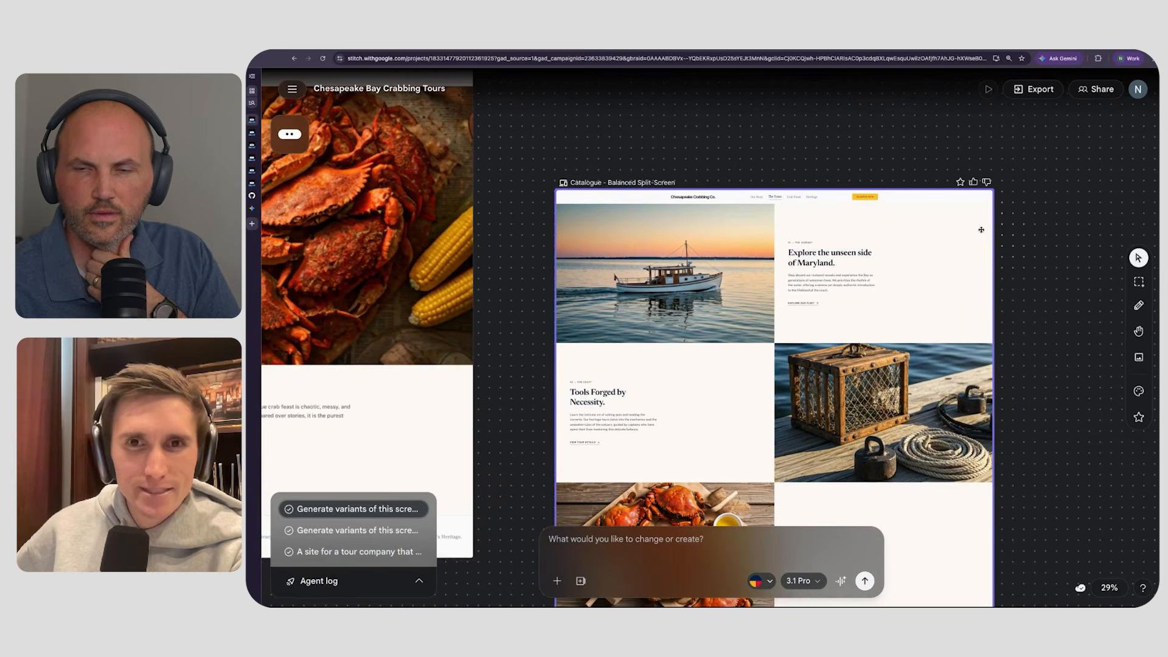
scroll(946, 250, down, 1)
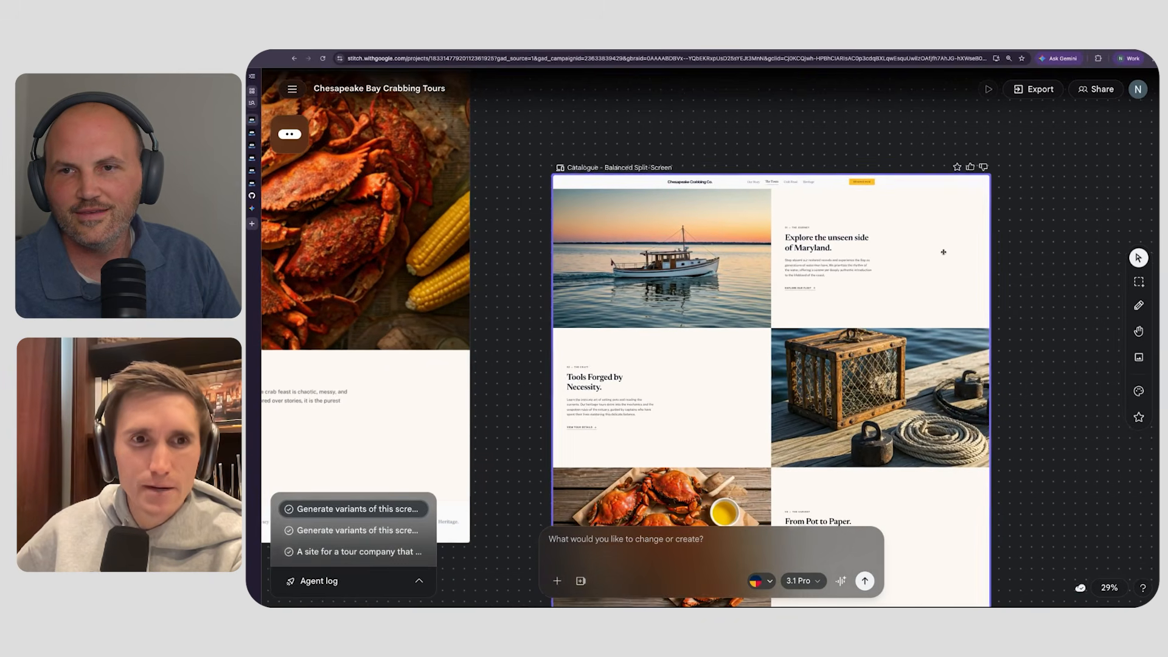
scroll(944, 252, left, 1)
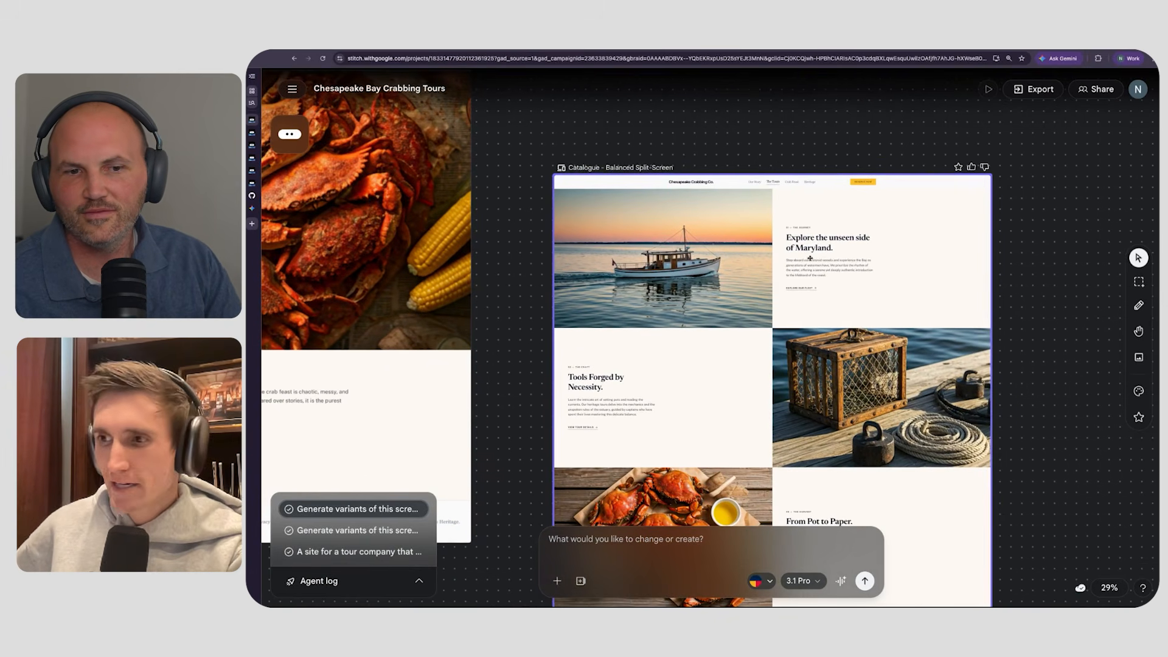
scroll(764, 289, down, 5)
scroll(764, 289, right, 4)
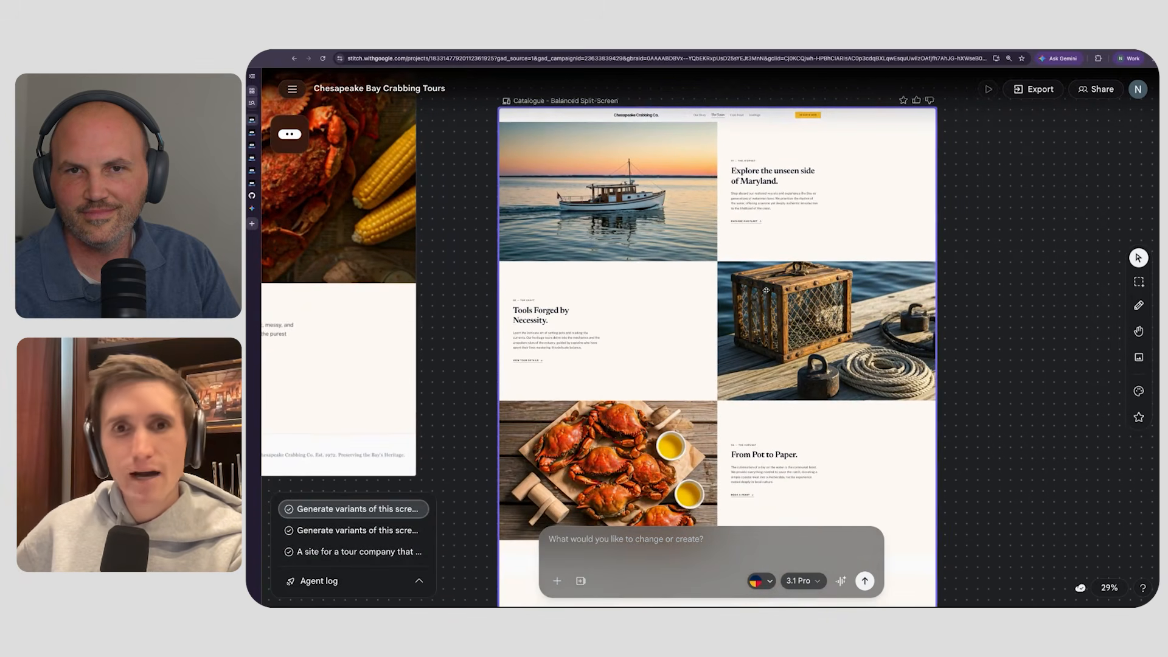
scroll(766, 290, up, 1)
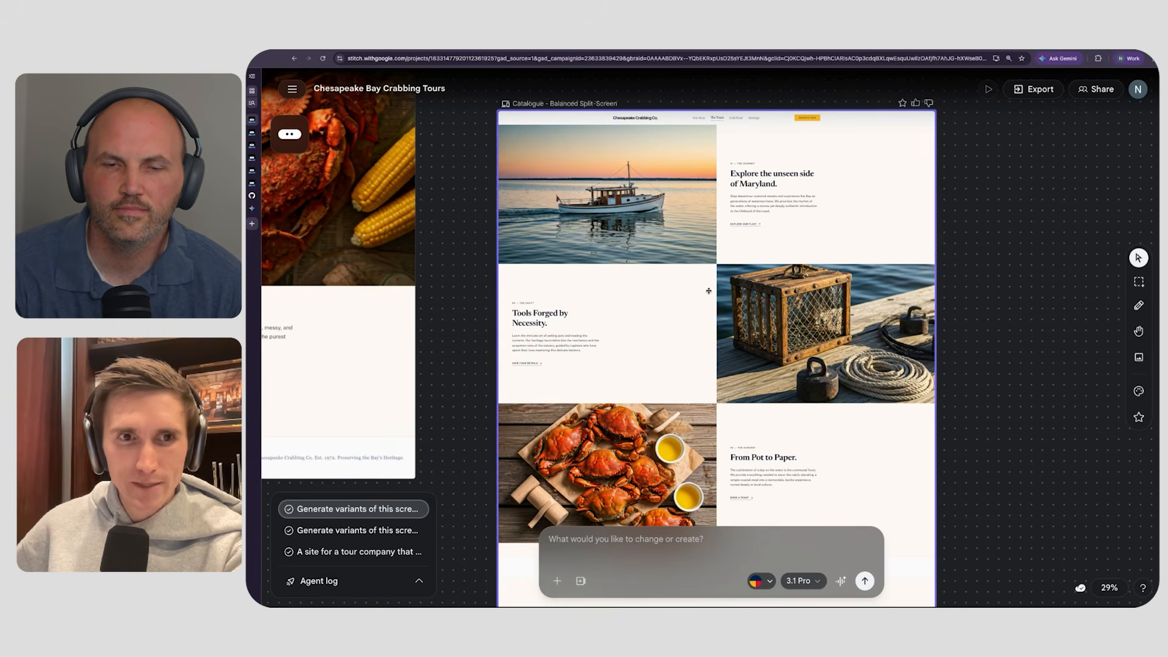
scroll(709, 291, up, 3)
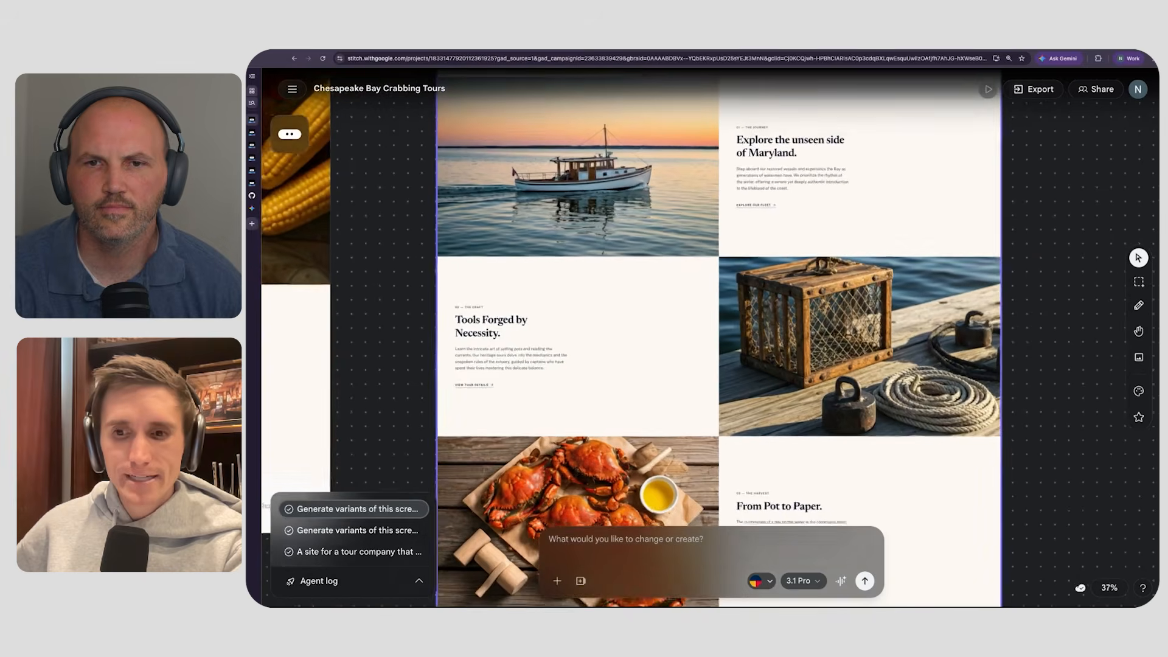
scroll(701, 299, down, 3)
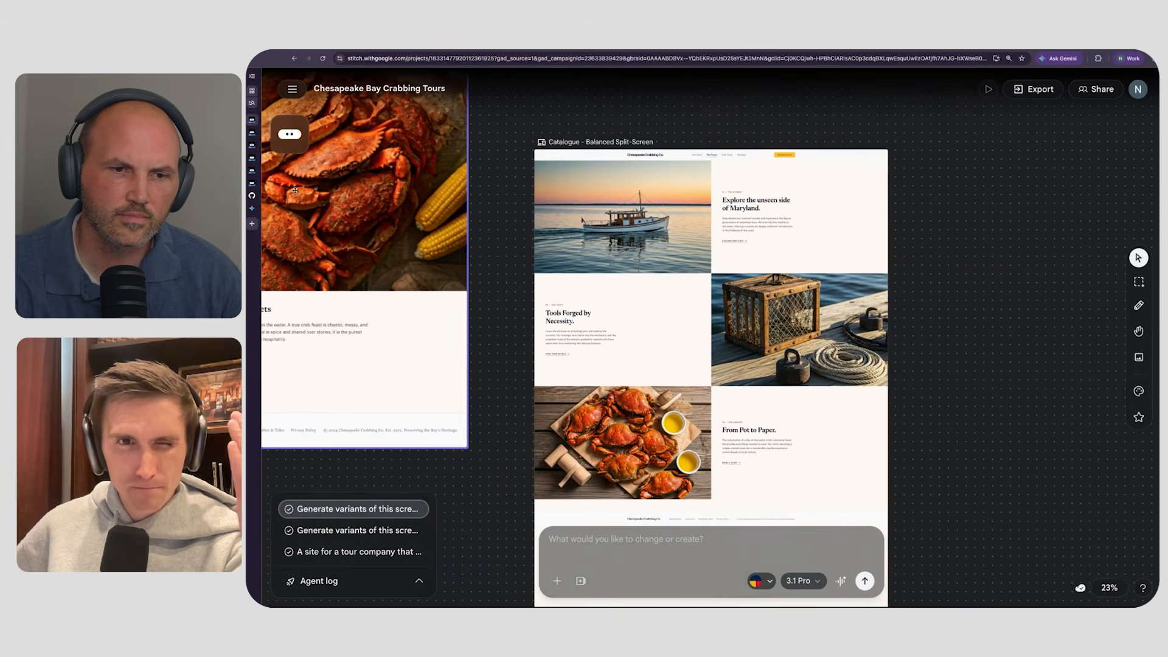
- Check the project options, and bring up the original crabbing tour site prompt from the agent log to copy it
click(292, 89)
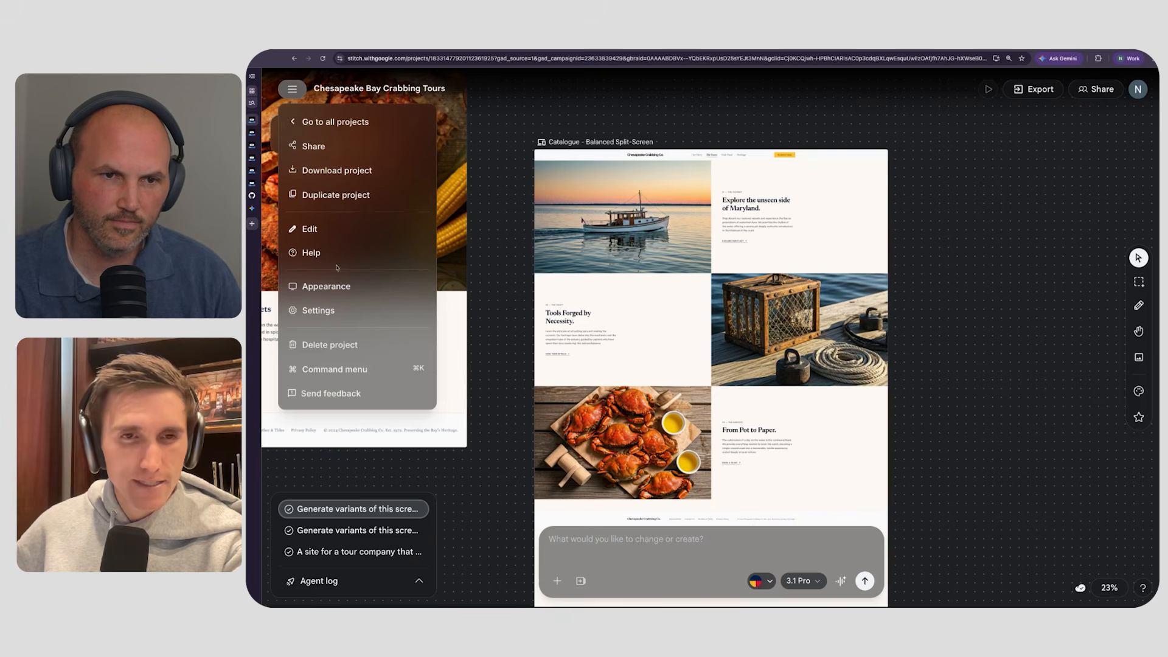
click(341, 508)
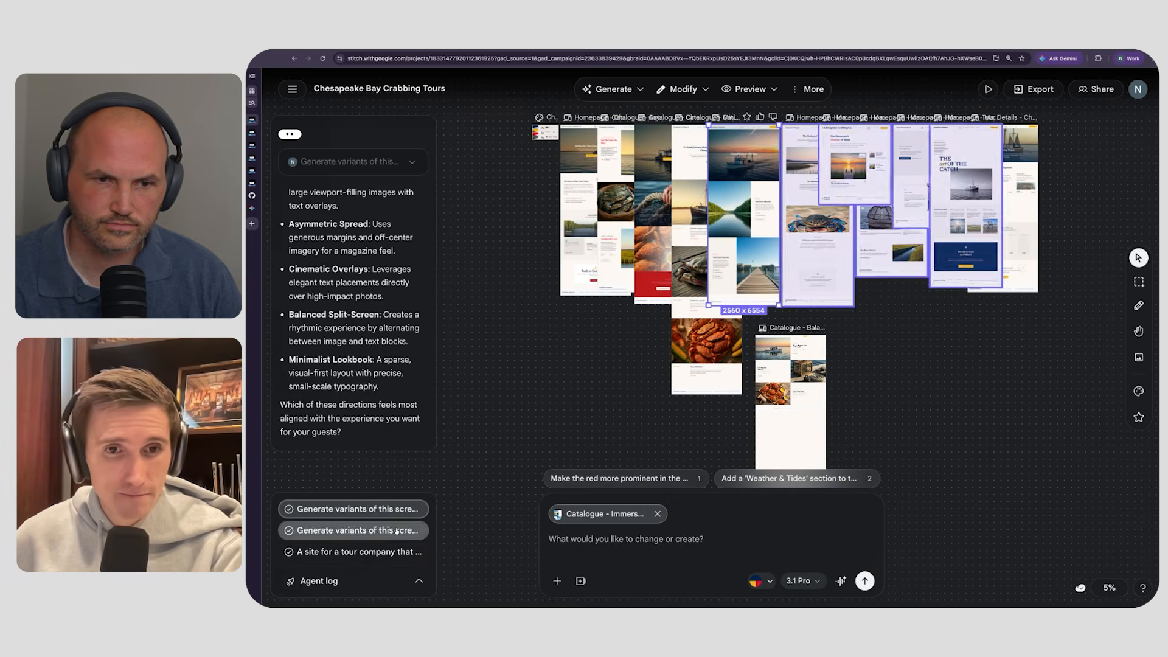
click(358, 552)
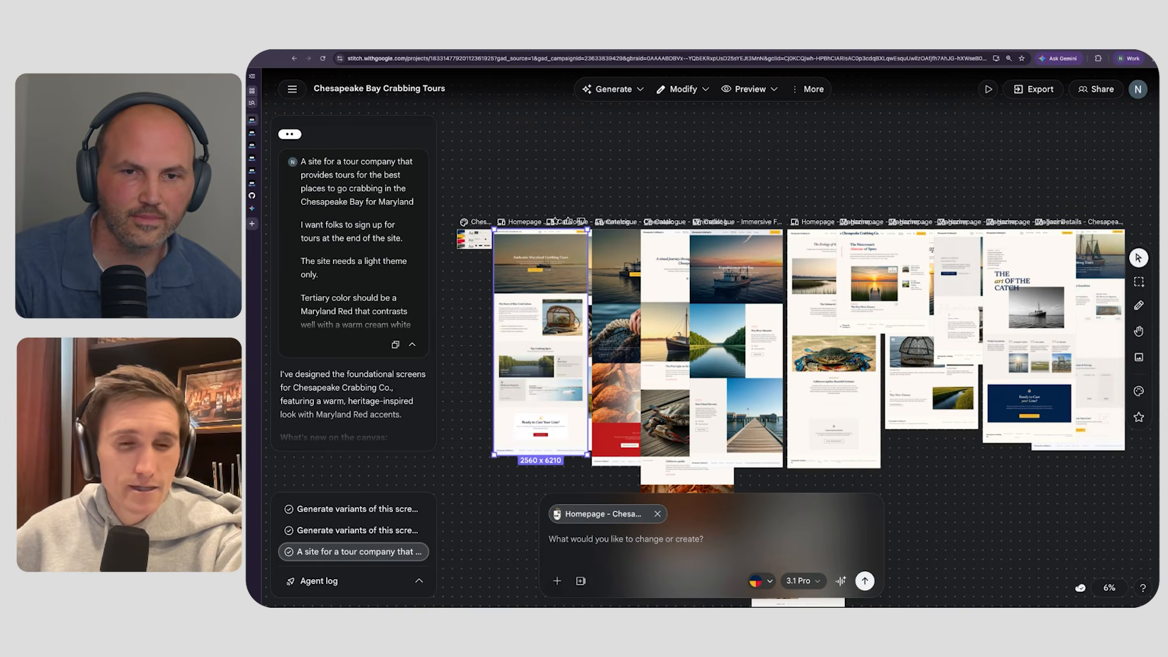
click(396, 344)
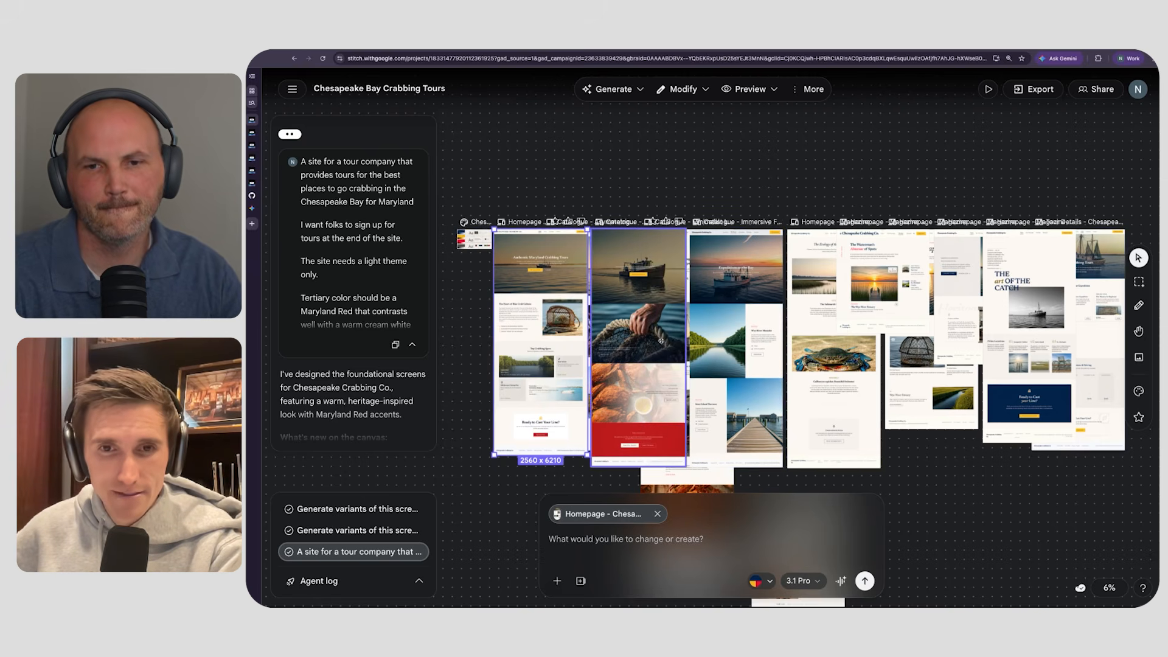
- Select the edited Balanced Split-Screen catalogue screen below the other designs and begin its prompt with "This is a targeted edit."
scroll(700, 395, down, 3)
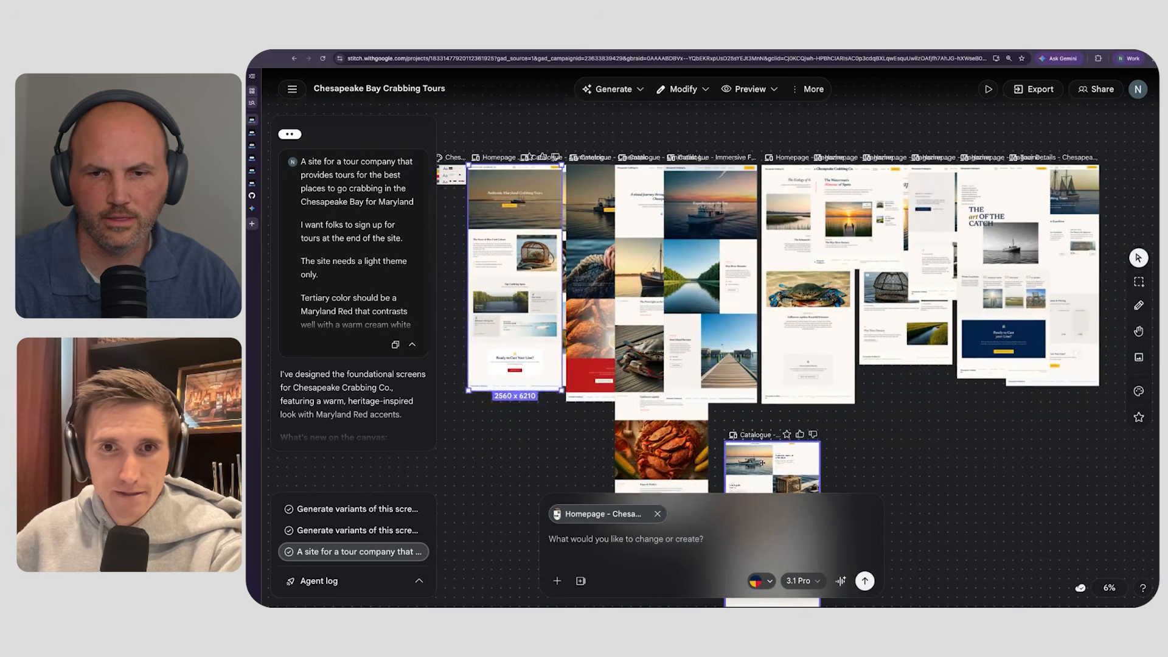
click(762, 464)
scroll(773, 438, down, 3)
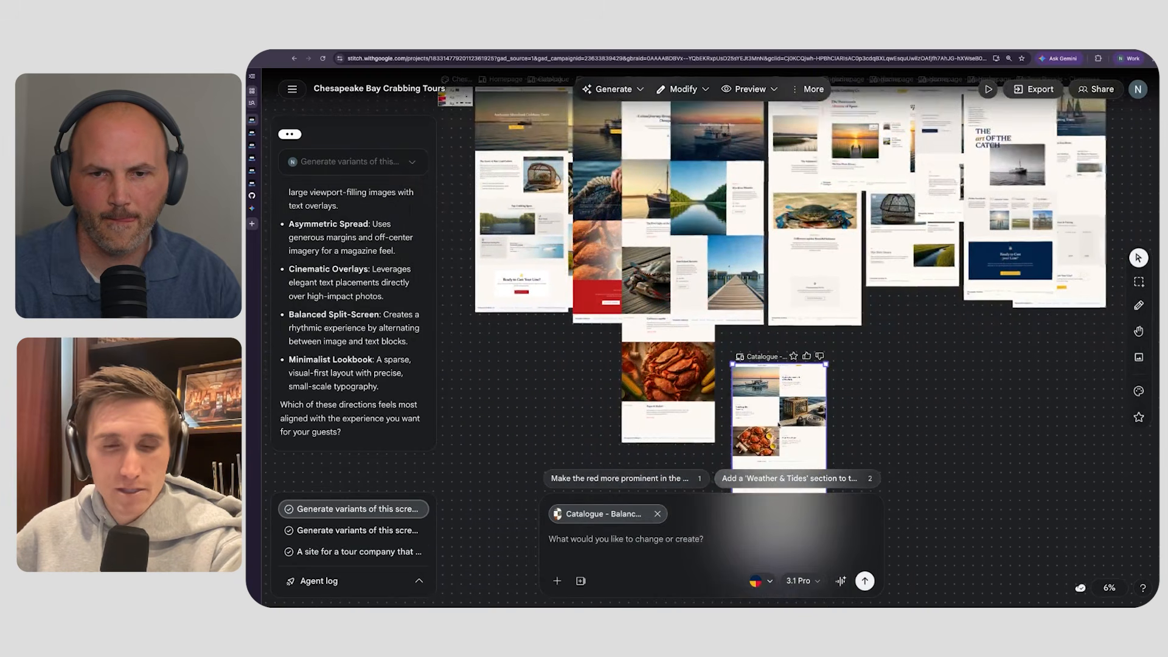
scroll(773, 438, down, 1)
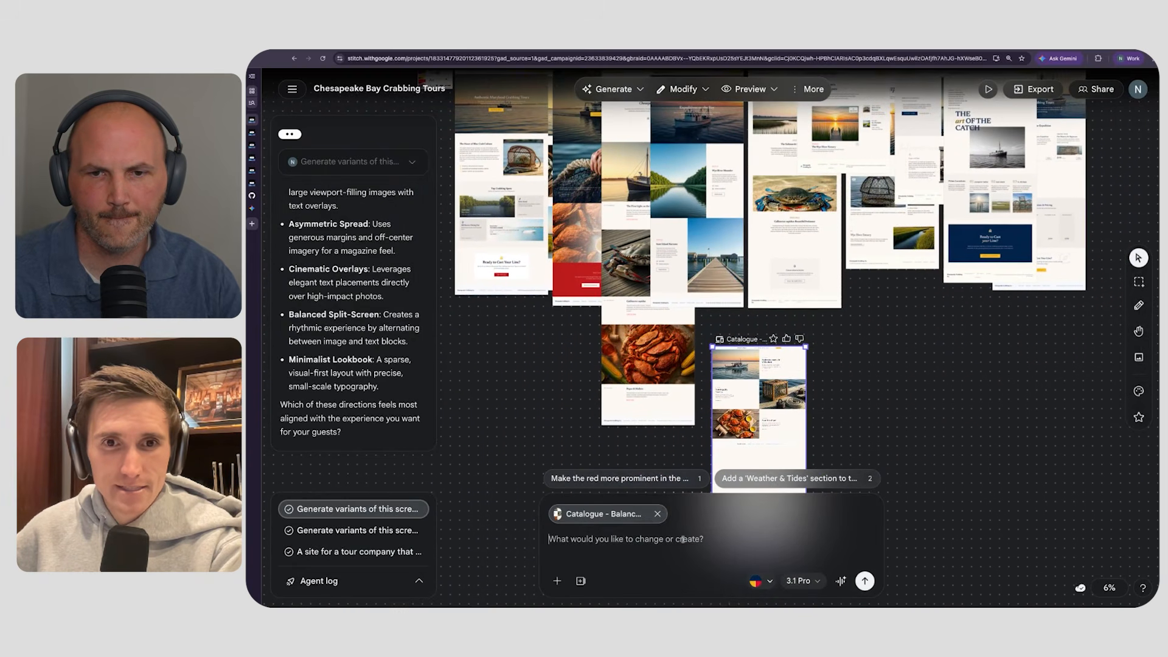
scroll(789, 366, down, 1)
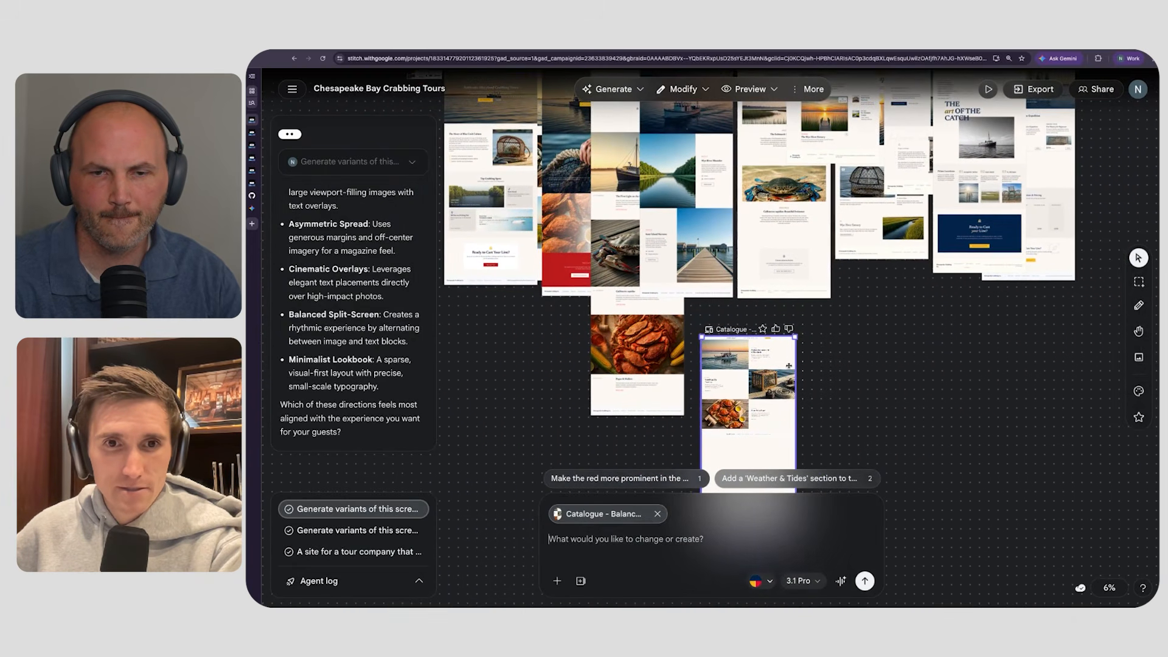
click(668, 538)
text(This is a targeted edit.)
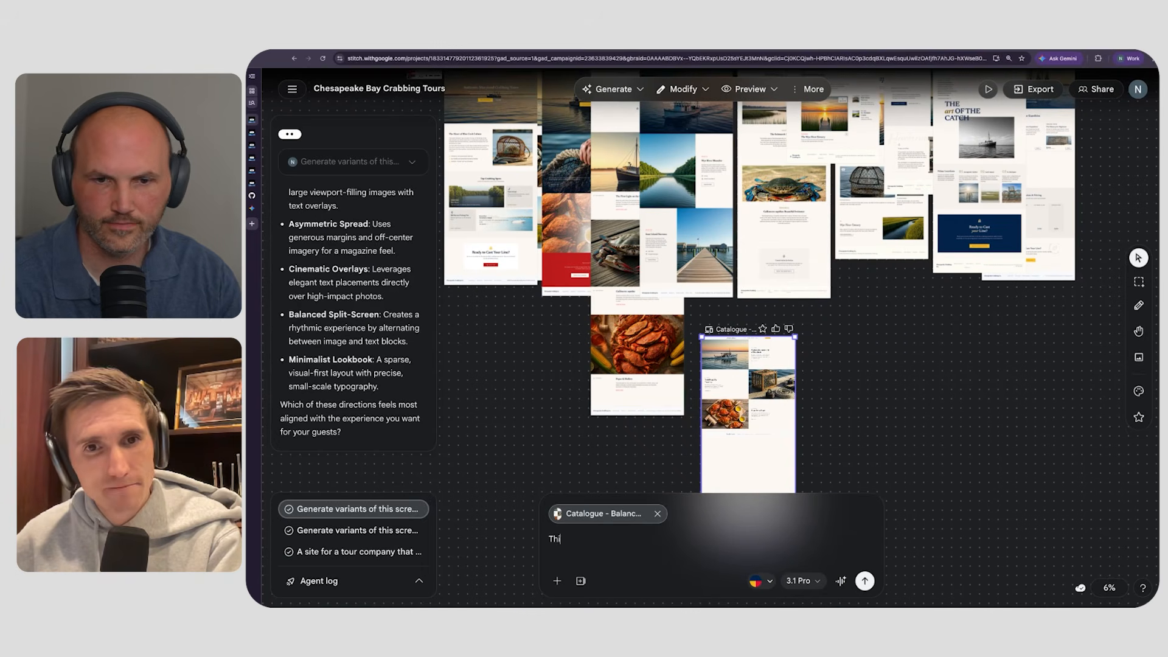
key(shift+Return)
- Request "a list of crabbing spots page using the same layout and aesthetic of this catalog page", supply the copied Maryland spots as content, and generate it
text(C)
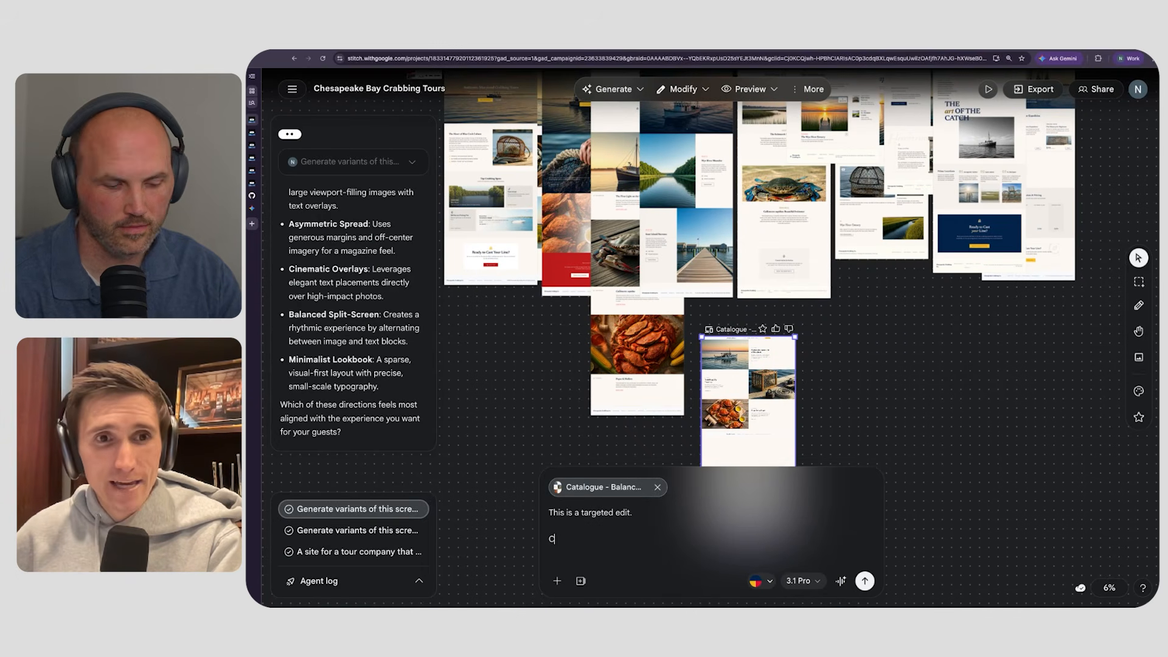
text(reate a)
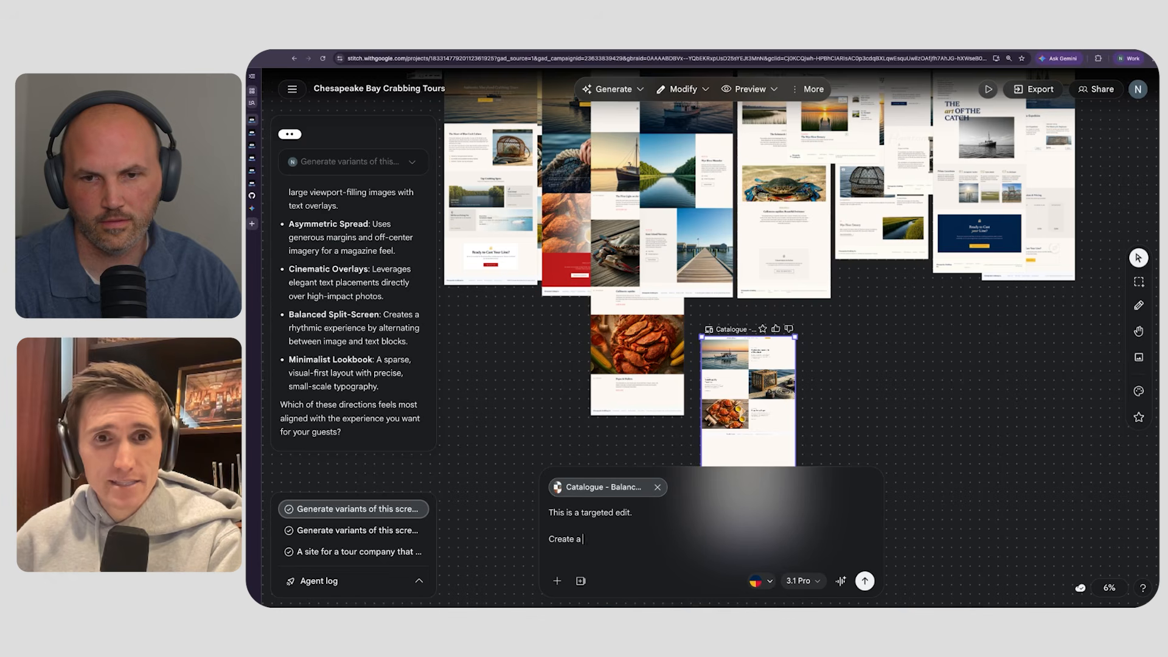
text( list of )
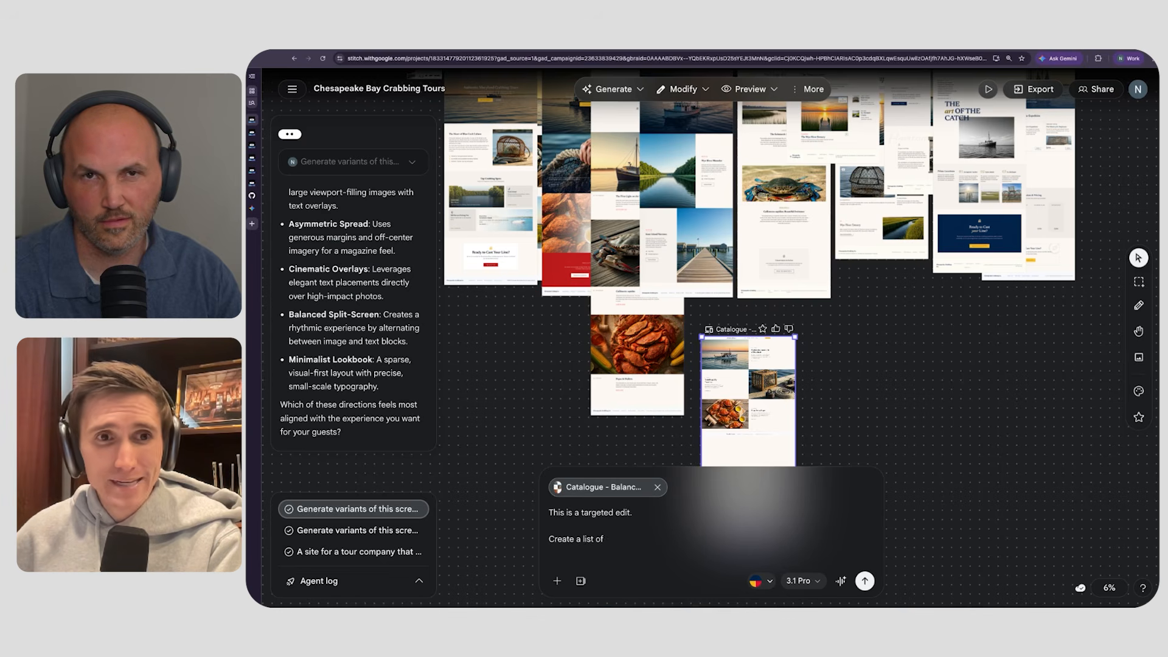
text(crabbing spots page)
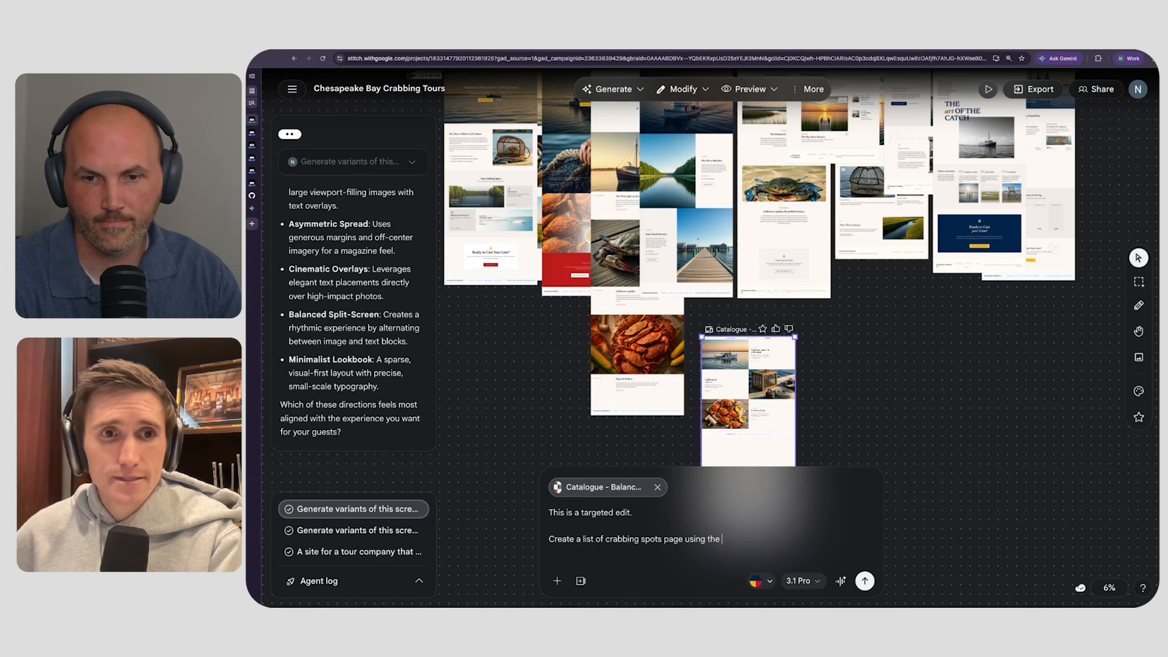
text( using the same layour)
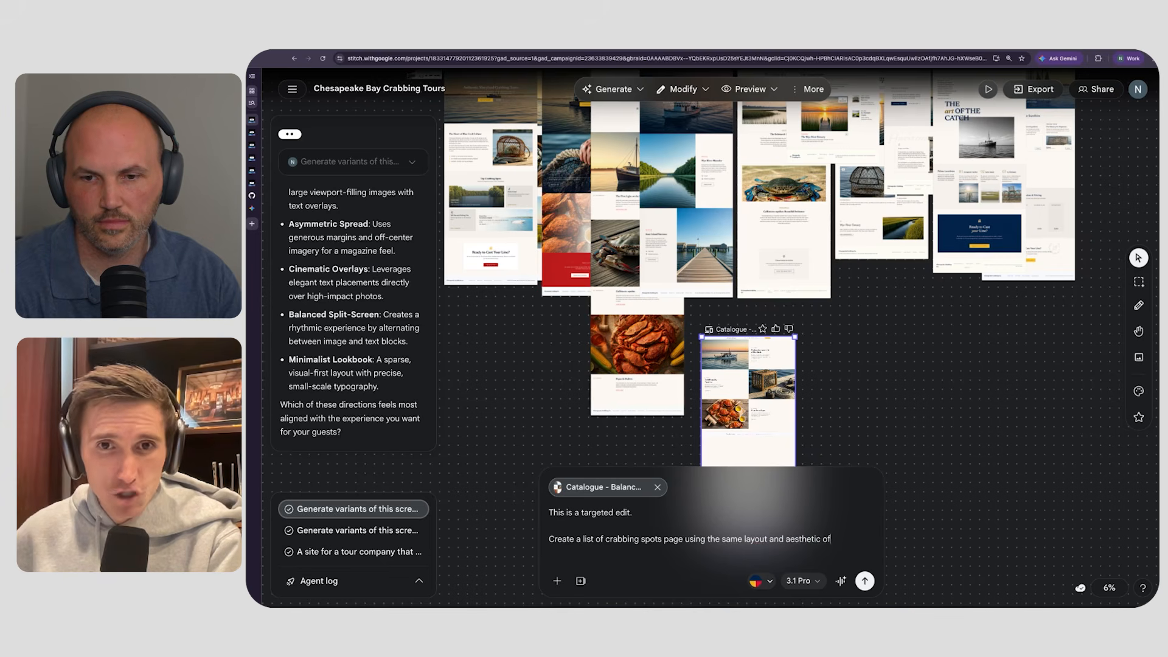
text( this catalog page.)
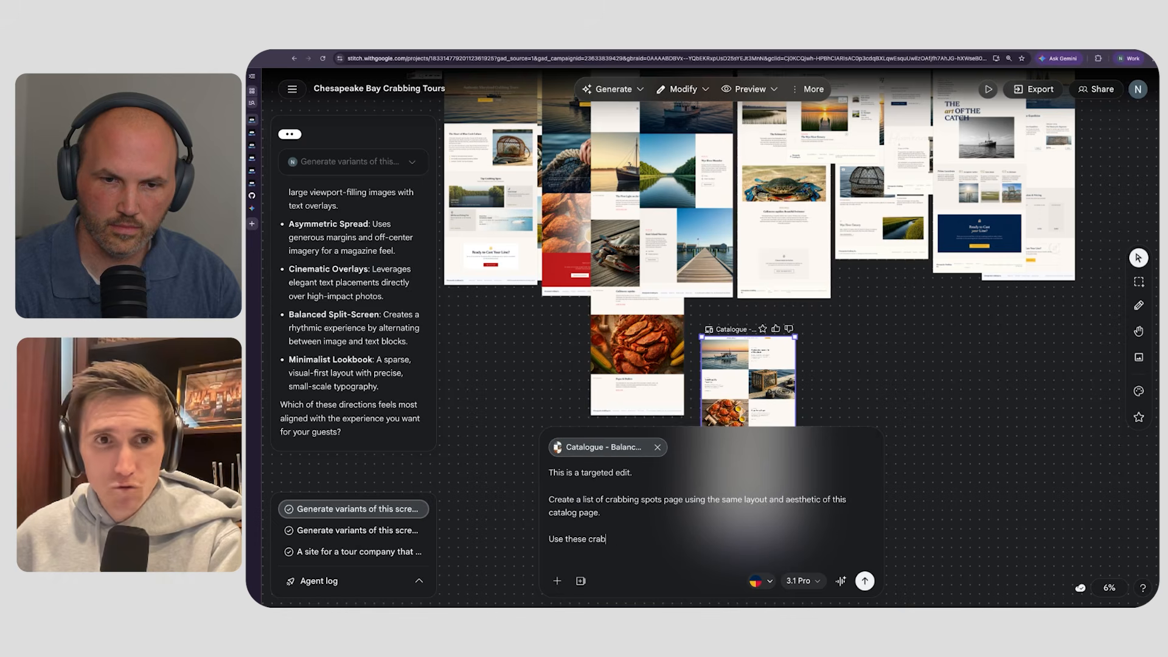
key(ctrl+v)
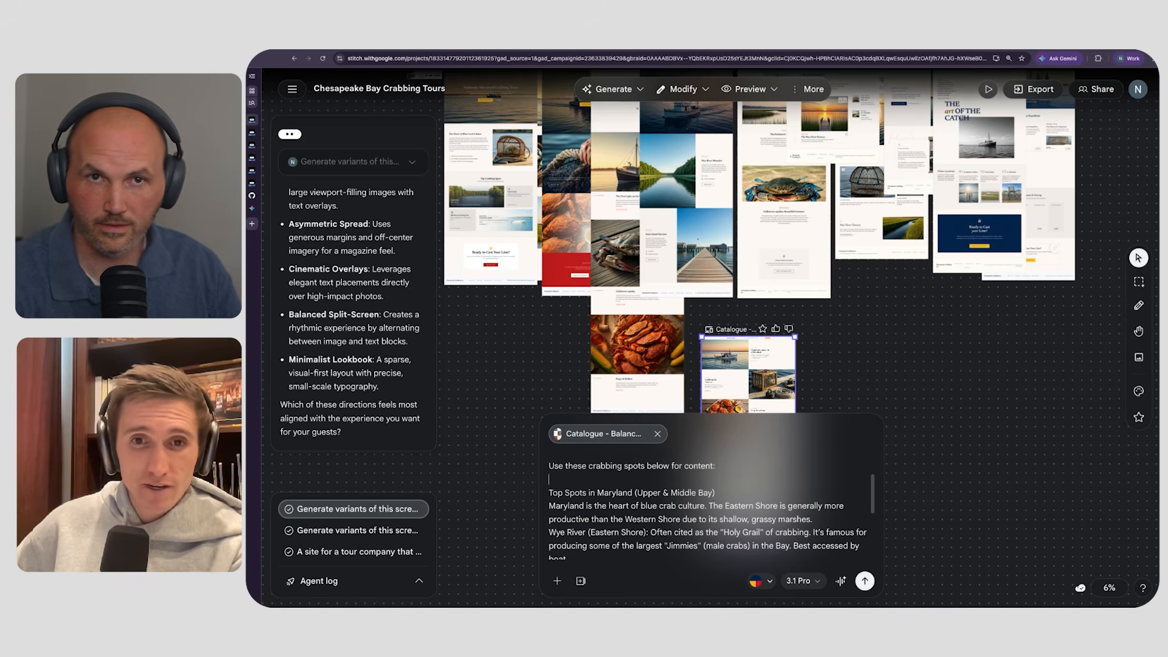
click(864, 581)
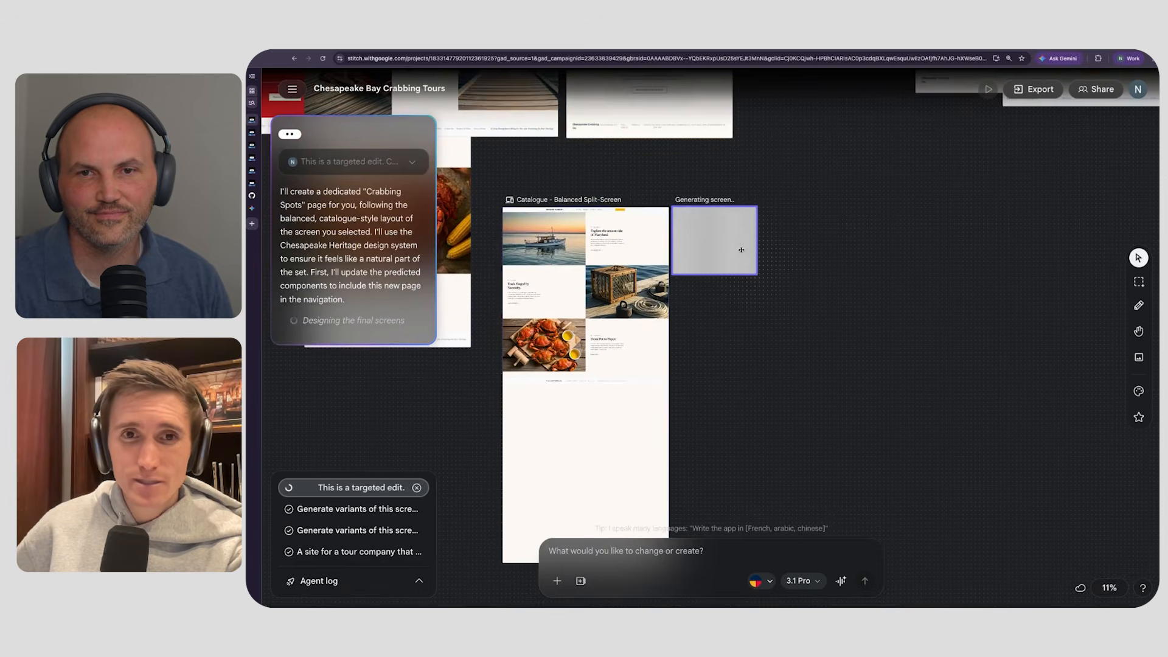
- Examine the generated crabbing spots page from its hero through the Wye River, Kent Island, Bill Burton Fishing Pier and Solomons Island sections
scroll(741, 250, up, 5)
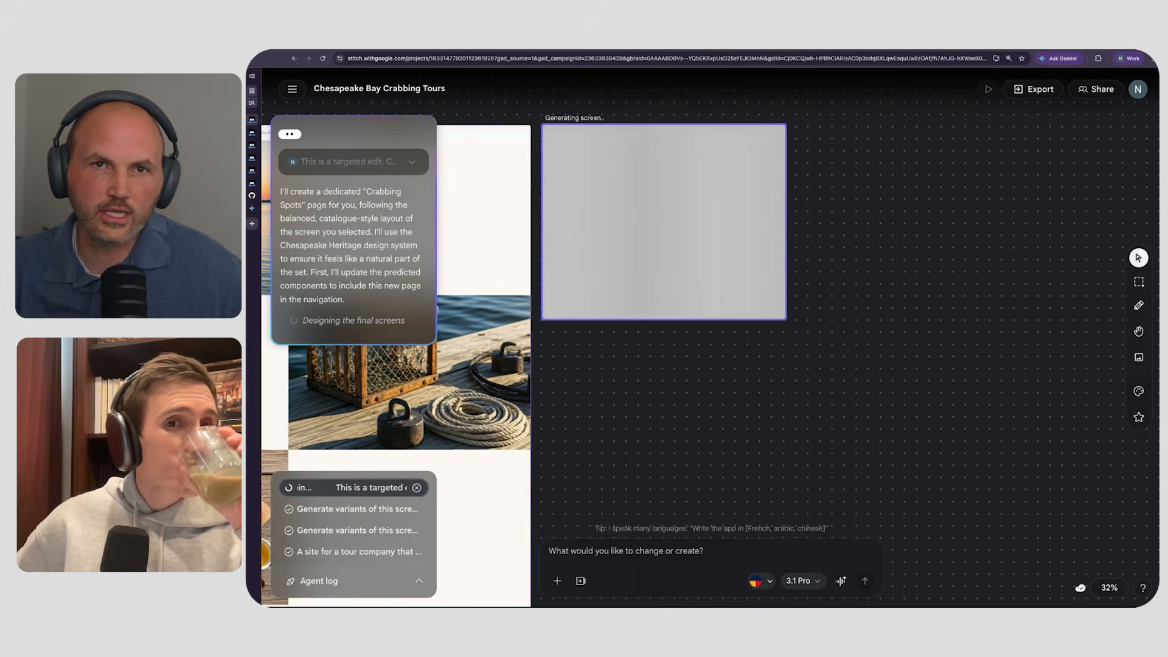
click(477, 256)
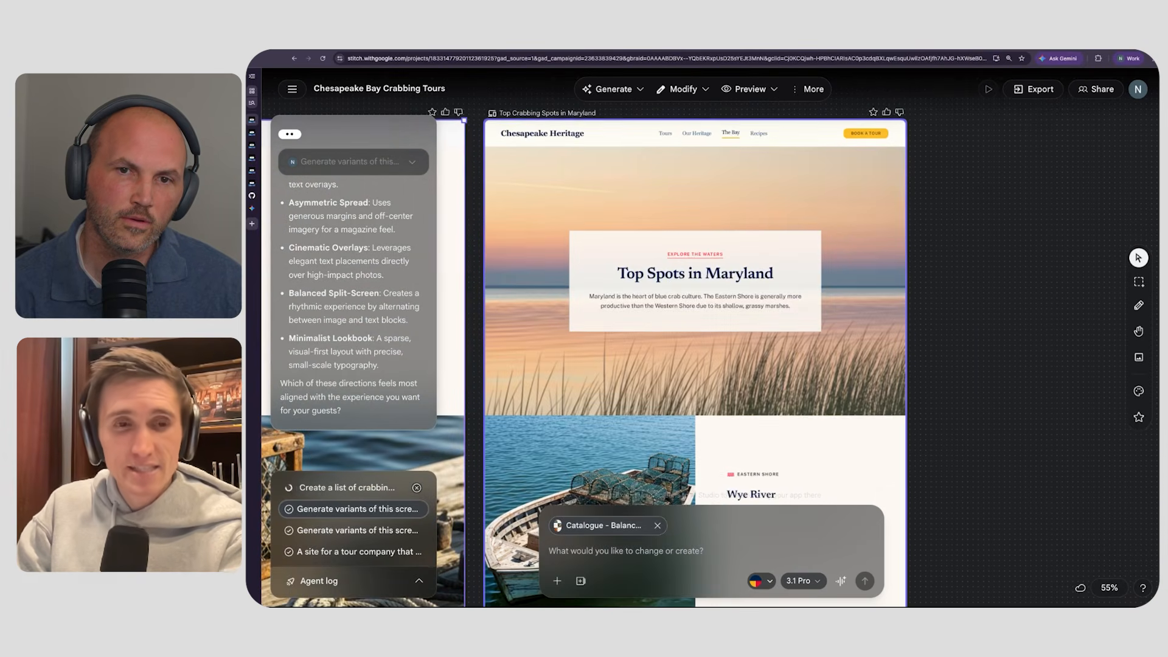
scroll(695, 338, down, 3)
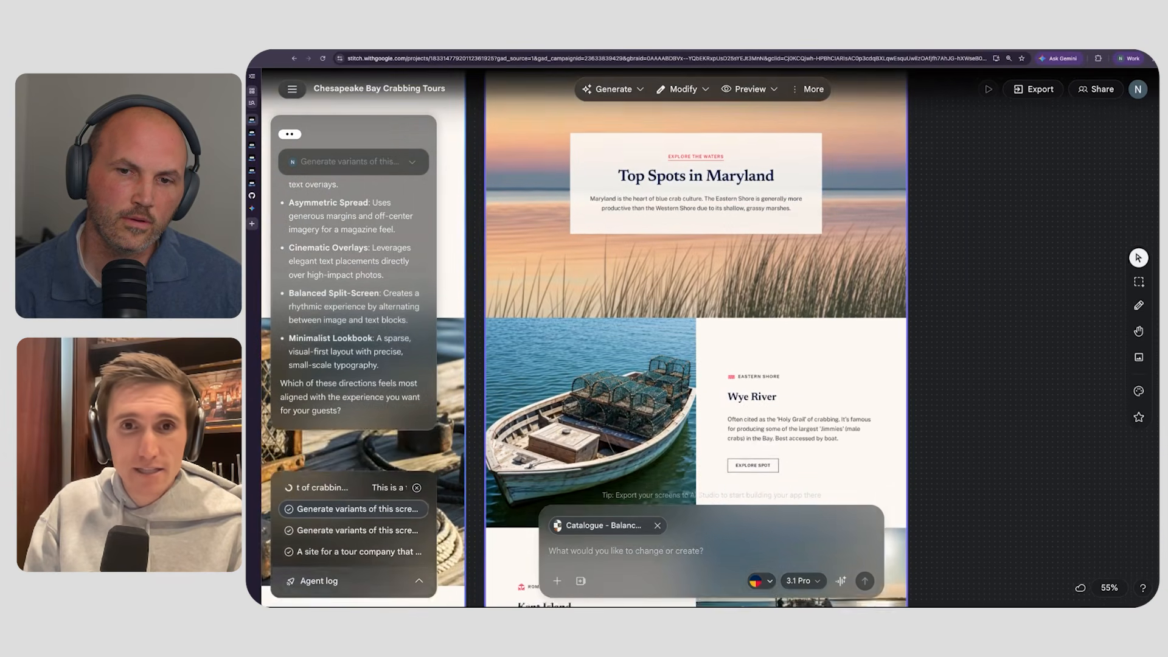
scroll(695, 338, down, 5)
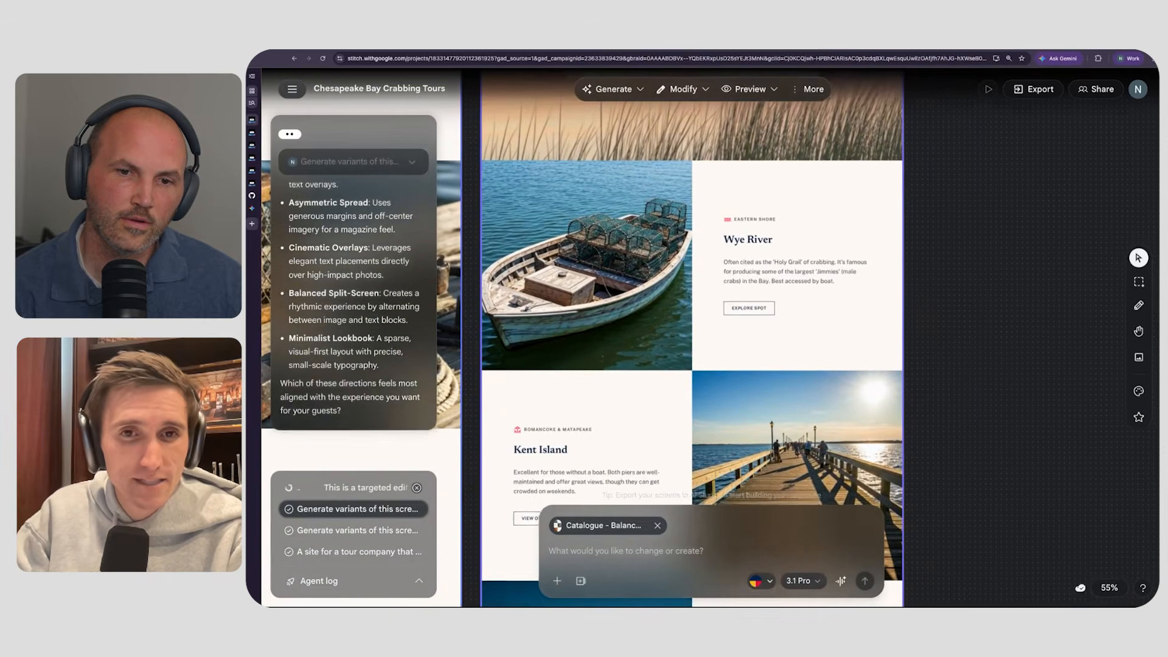
scroll(696, 338, down, 8)
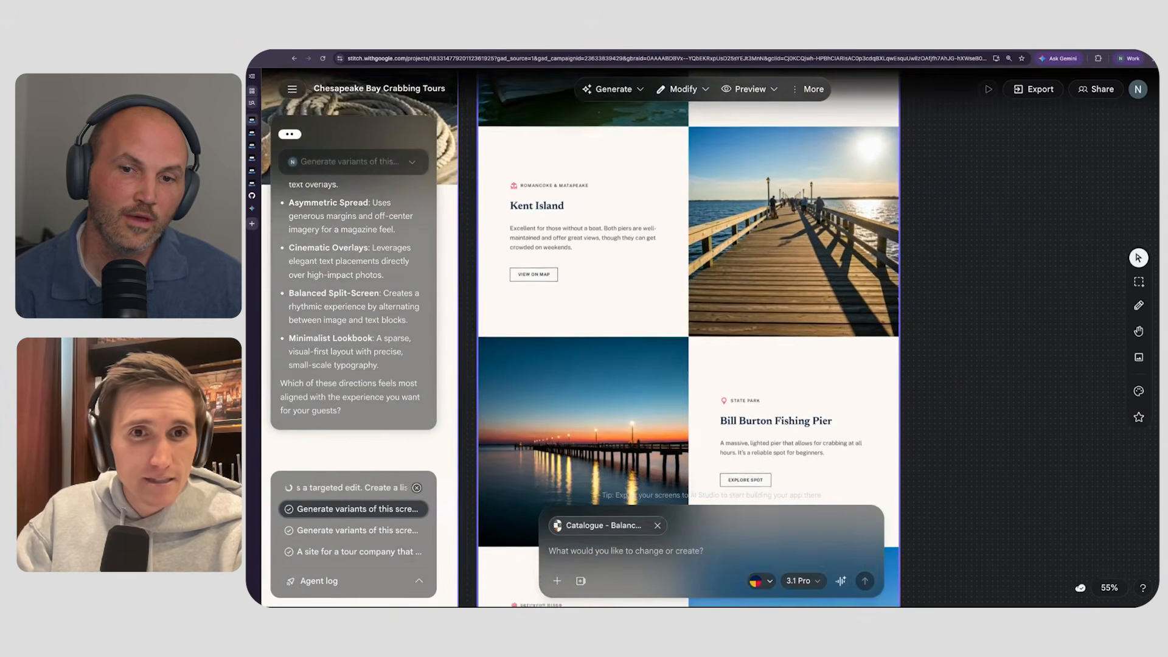
scroll(696, 338, down, 10)
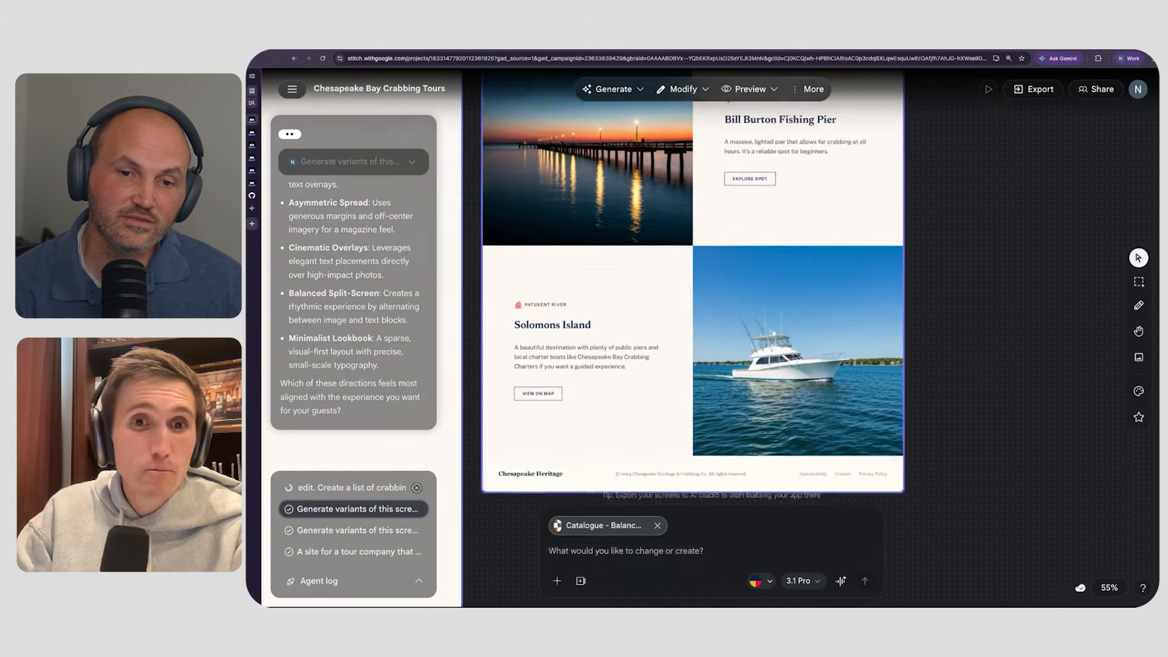
scroll(695, 338, down, 1)
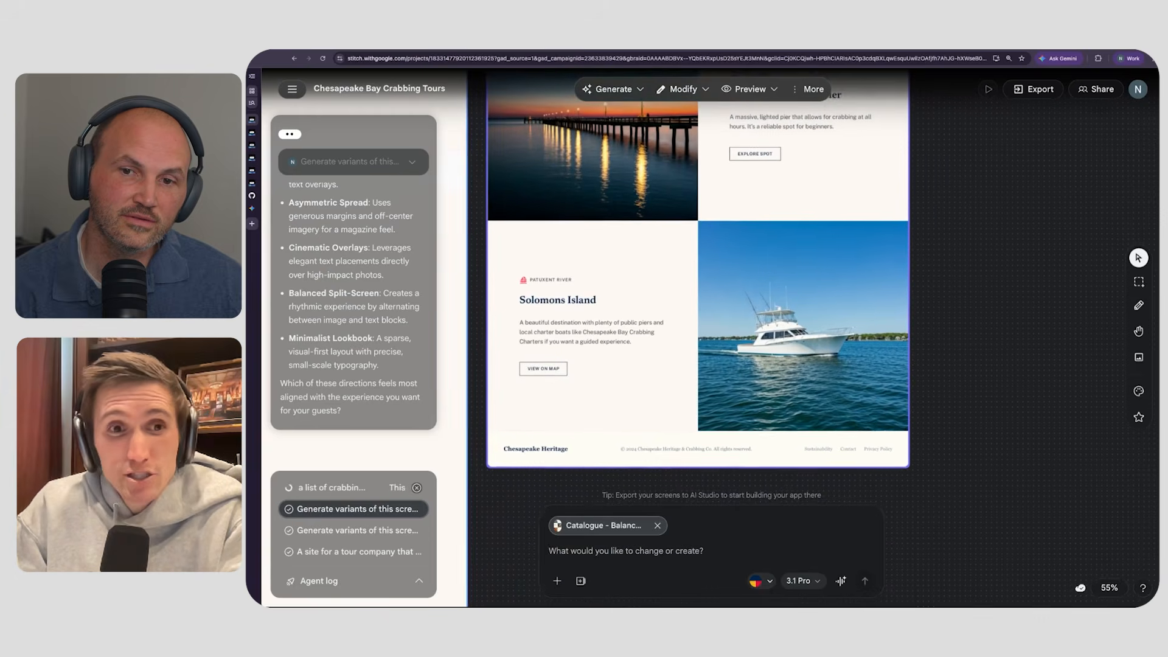
scroll(696, 338, up, 14)
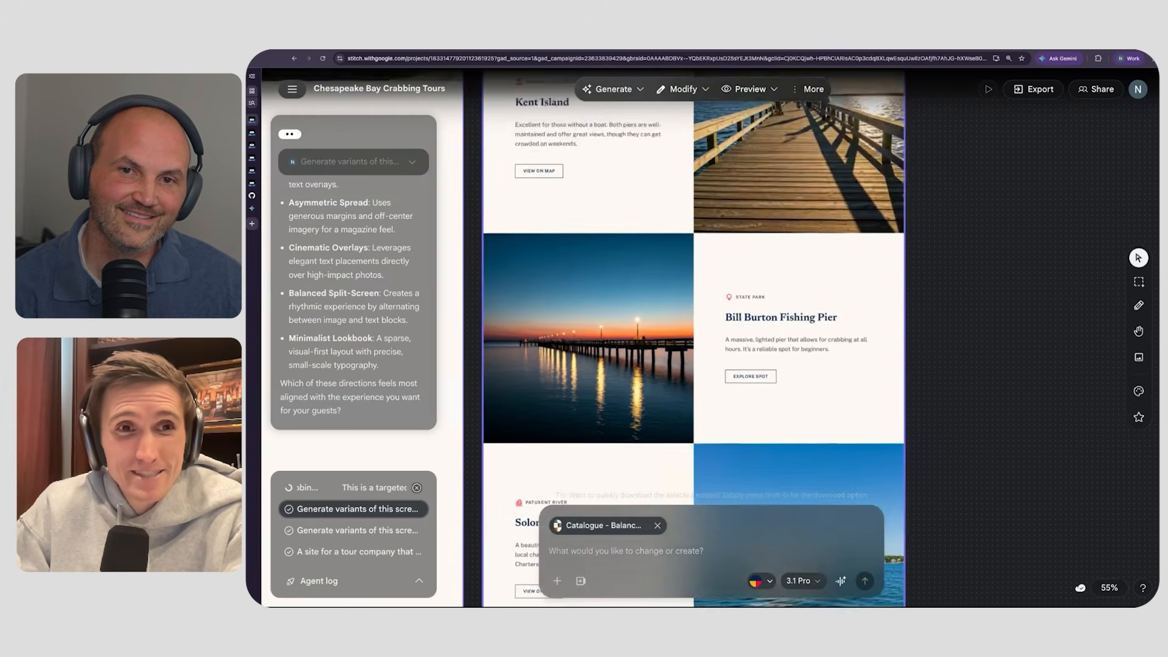
scroll(696, 339, up, 12)
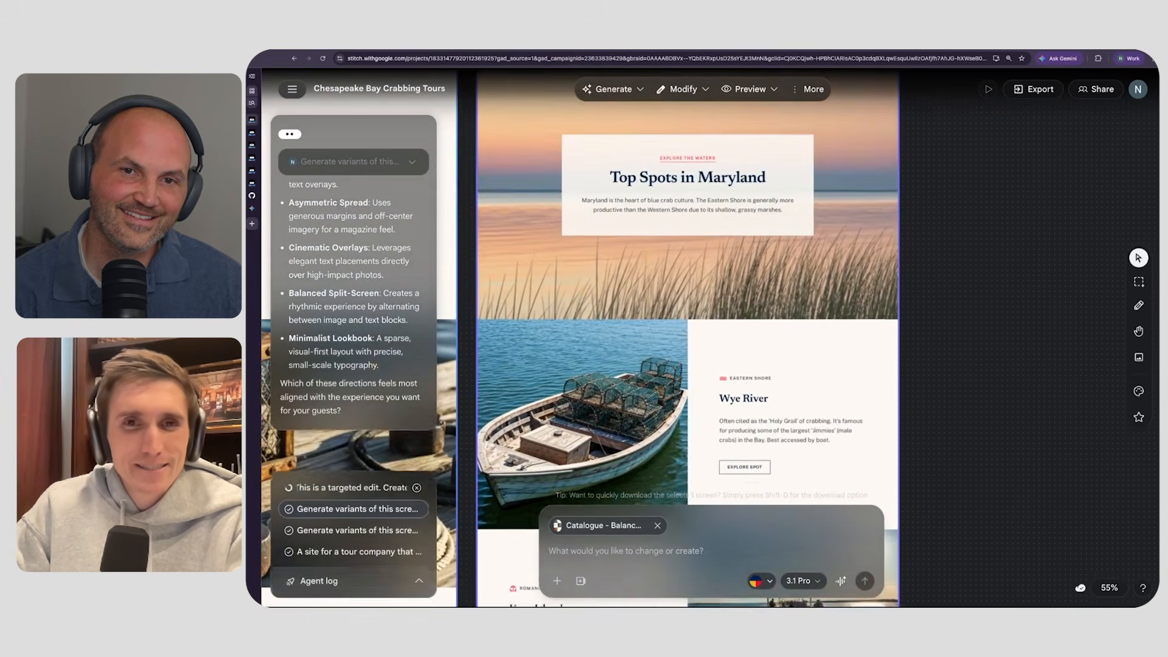
scroll(683, 340, up, 2)
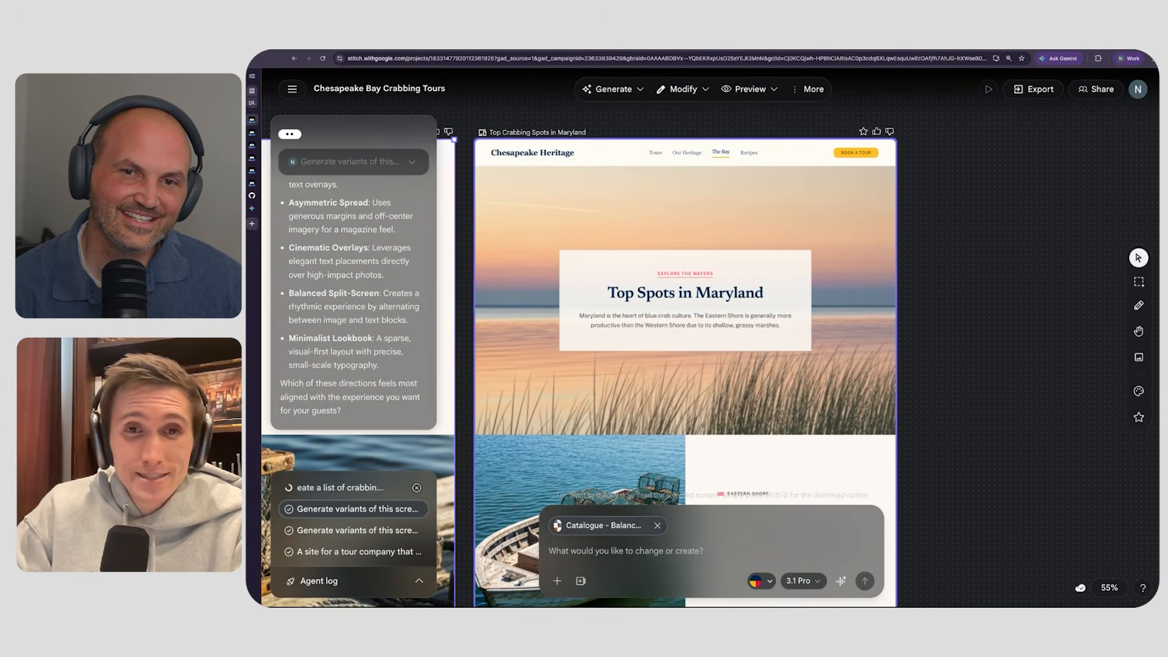
scroll(688, 365, down, 1)
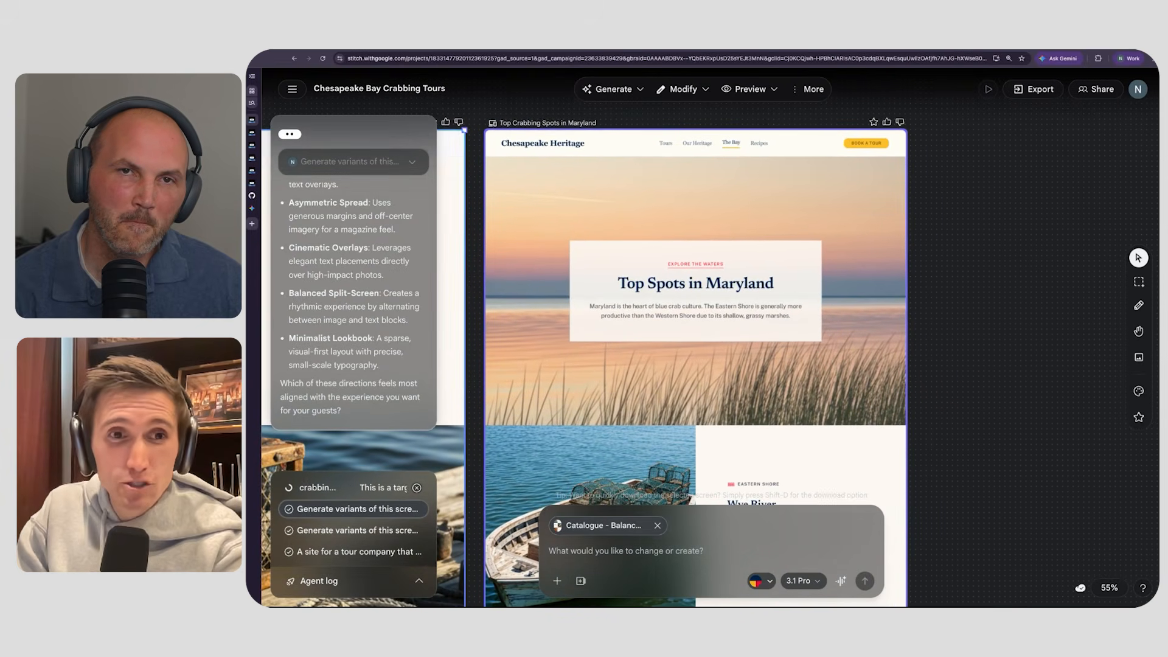
scroll(695, 365, down, 4)
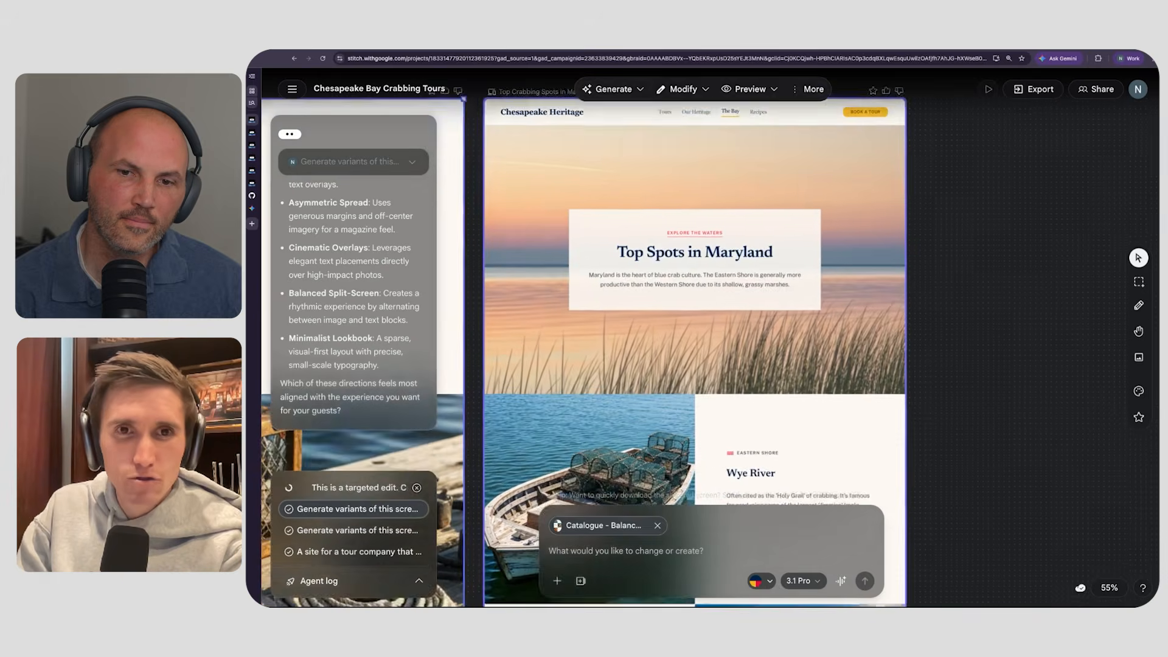
scroll(682, 340, down, 5)
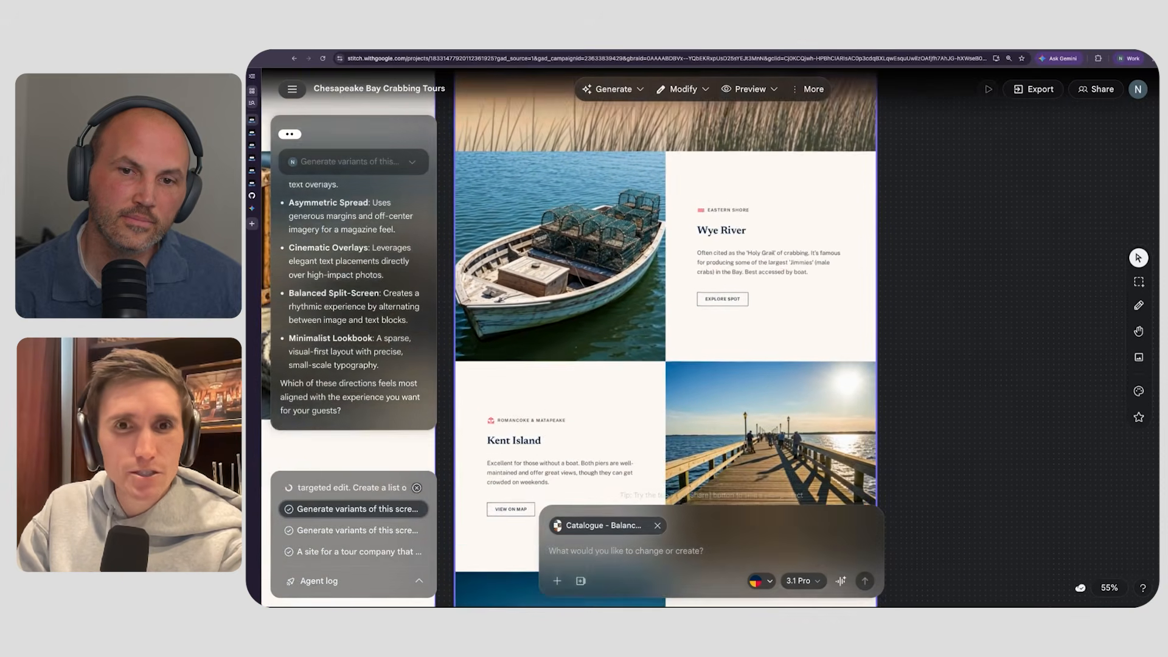
scroll(682, 341, down, 2)
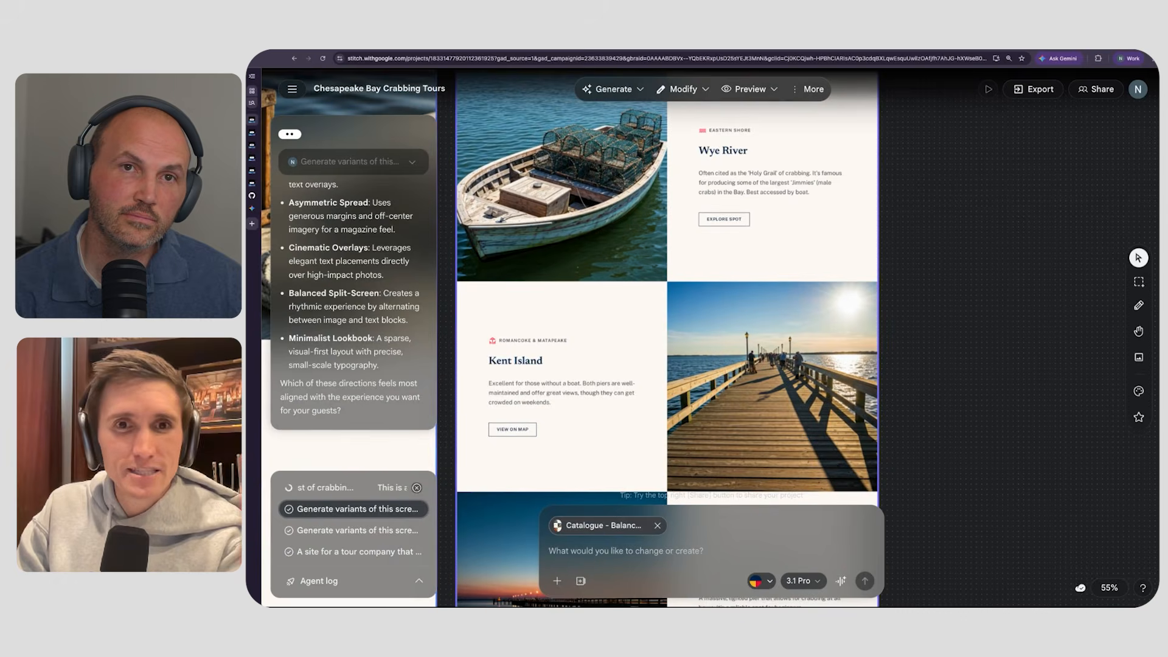
scroll(670, 341, down, 6)
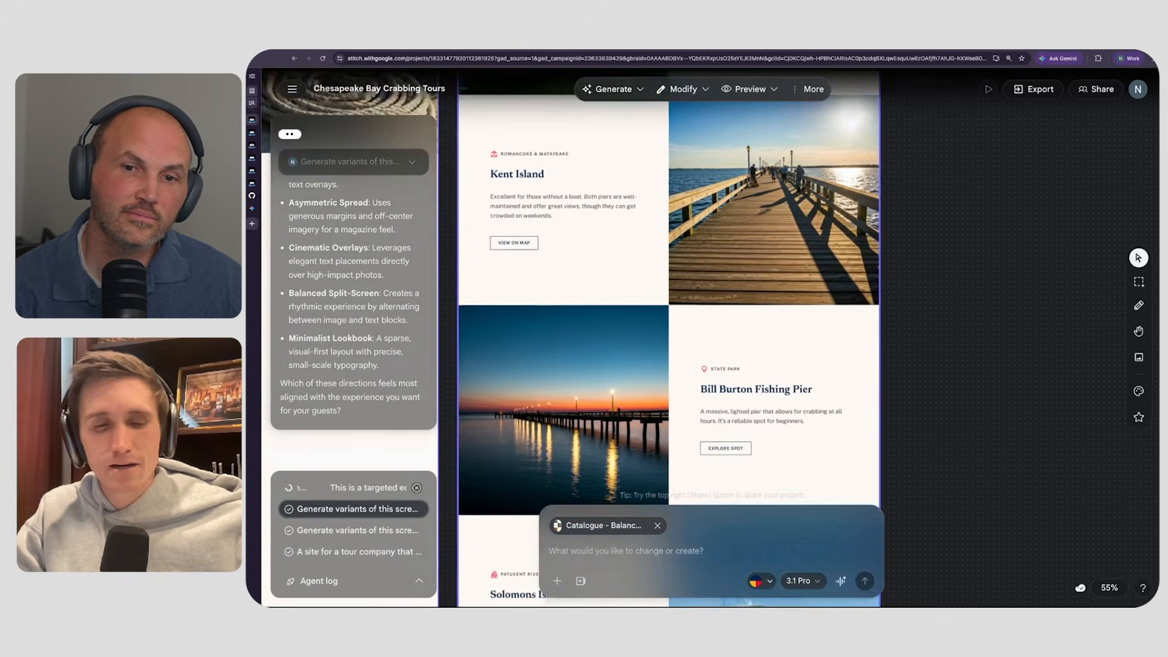
scroll(669, 341, down, 4)
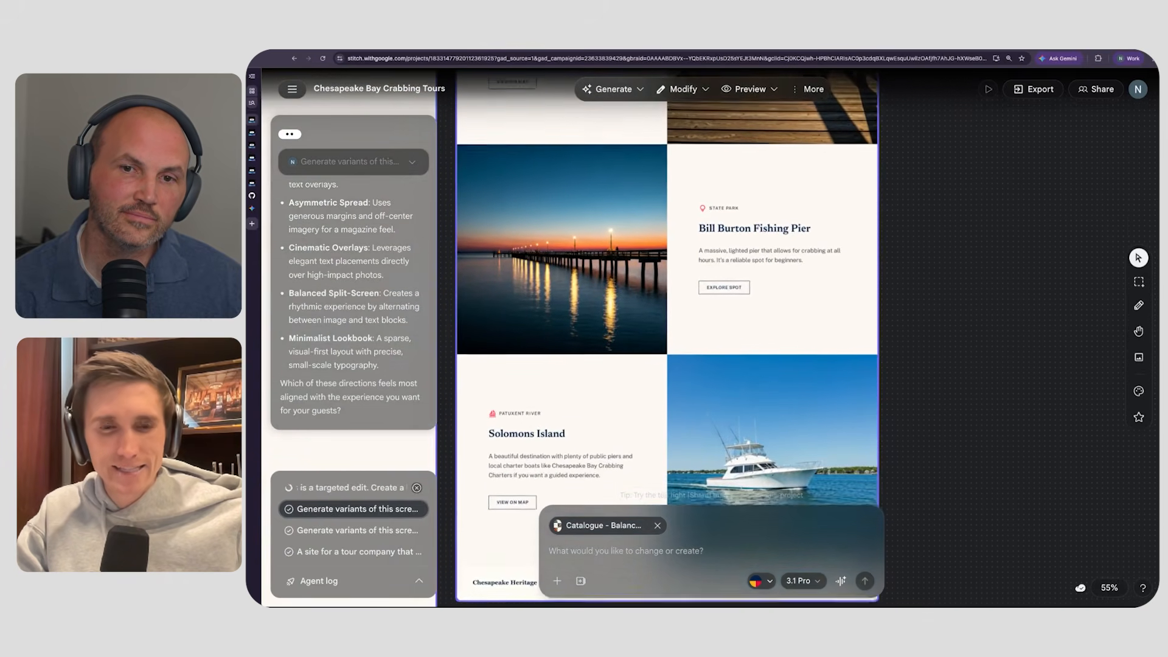
scroll(669, 340, down, 3)
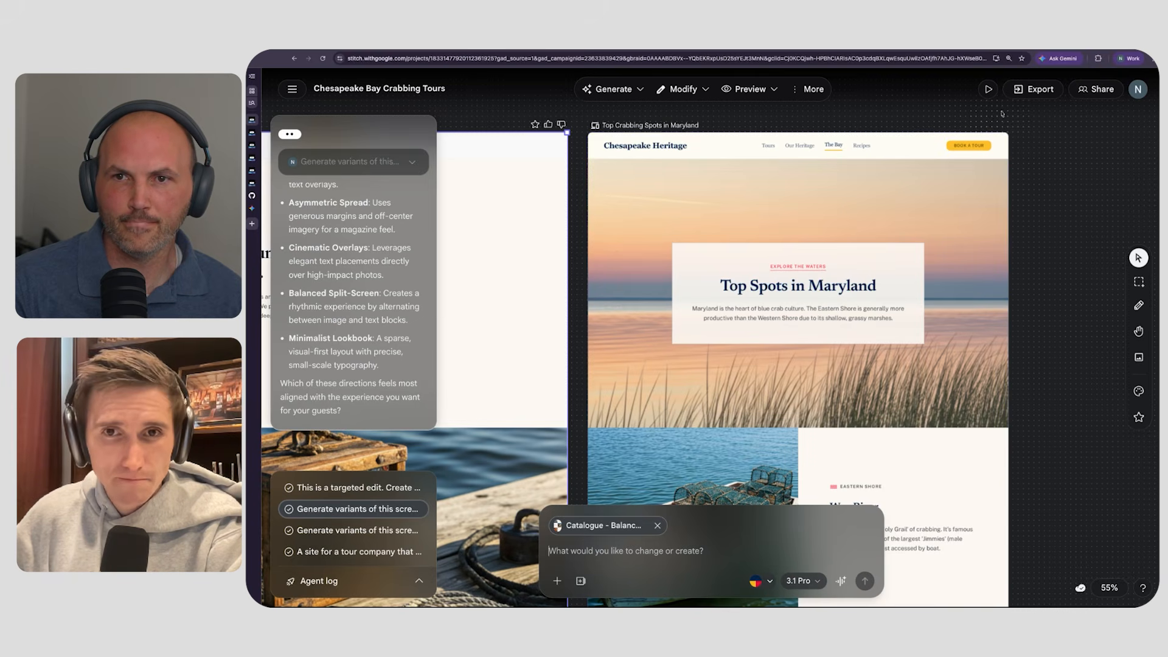
- View the code of the Top Crabbing Spots in Maryland screen and examine its theme colours, header, hero and split-screen content sections
click(806, 91)
click(846, 165)
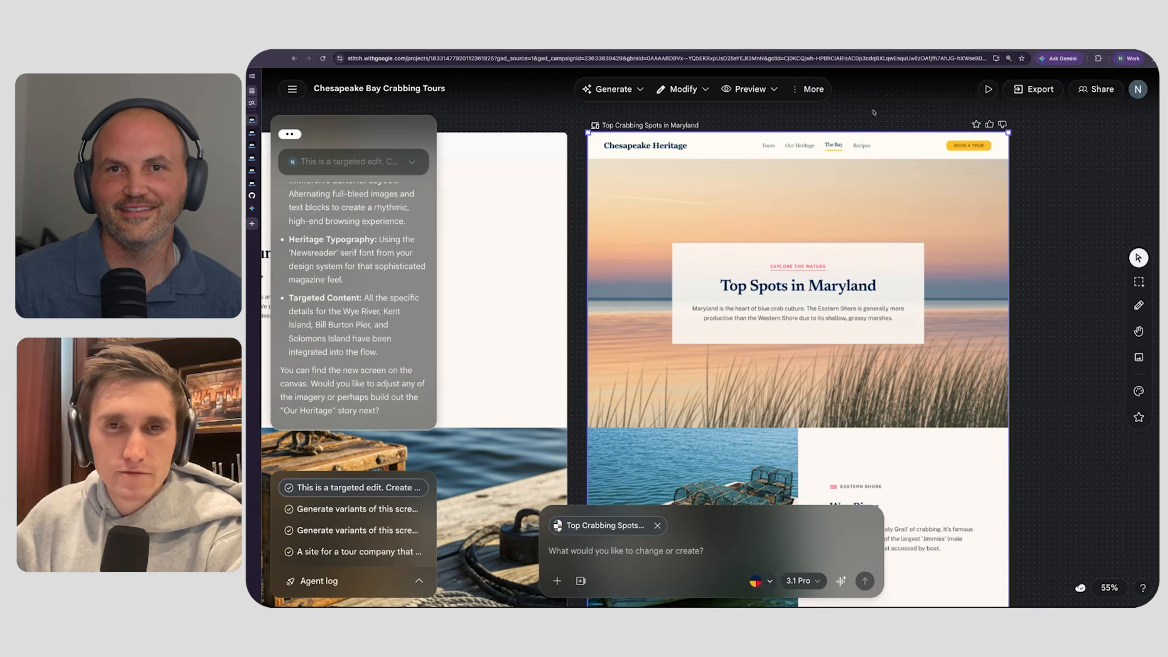
click(822, 90)
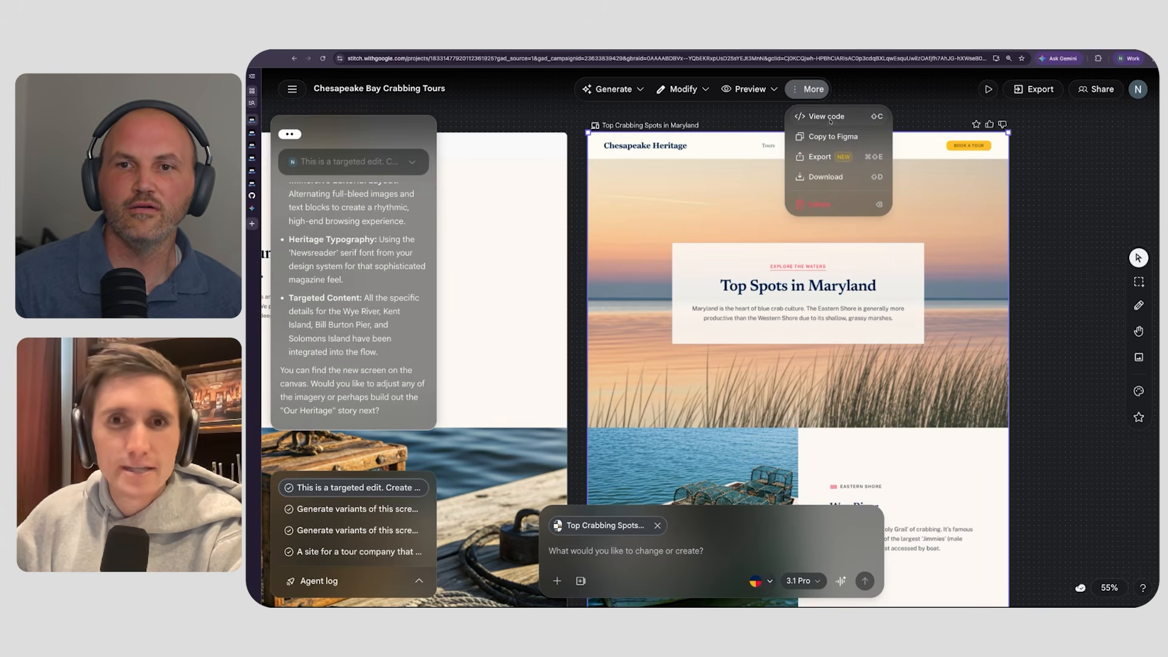
click(826, 117)
scroll(761, 207, down, 10)
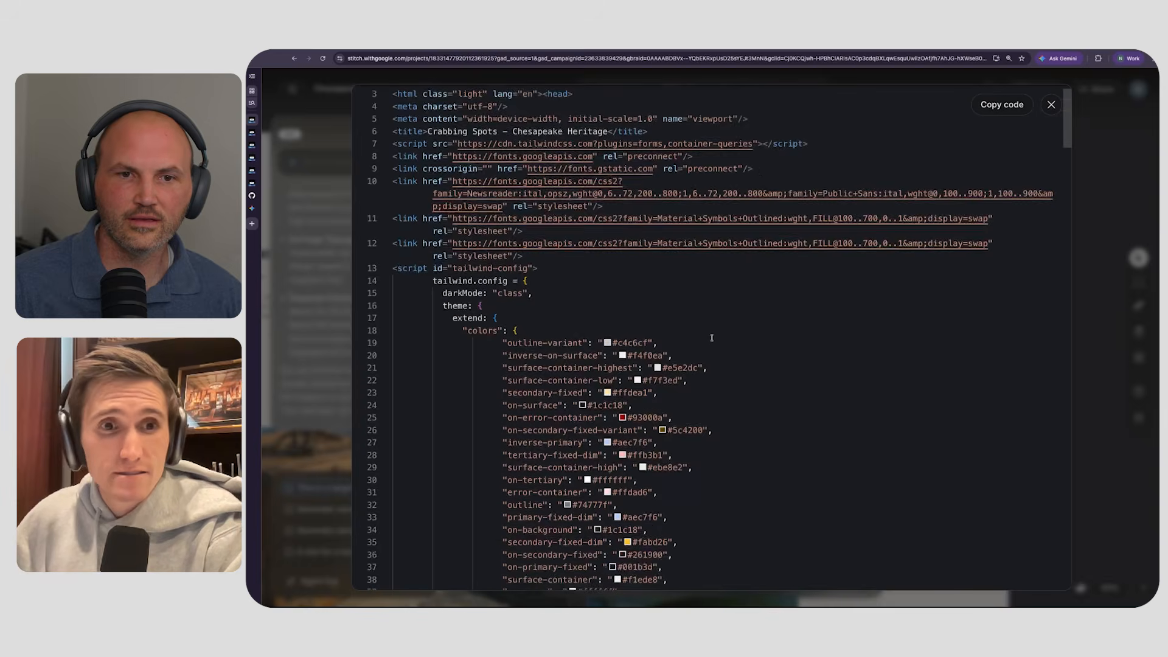
scroll(712, 338, down, 20)
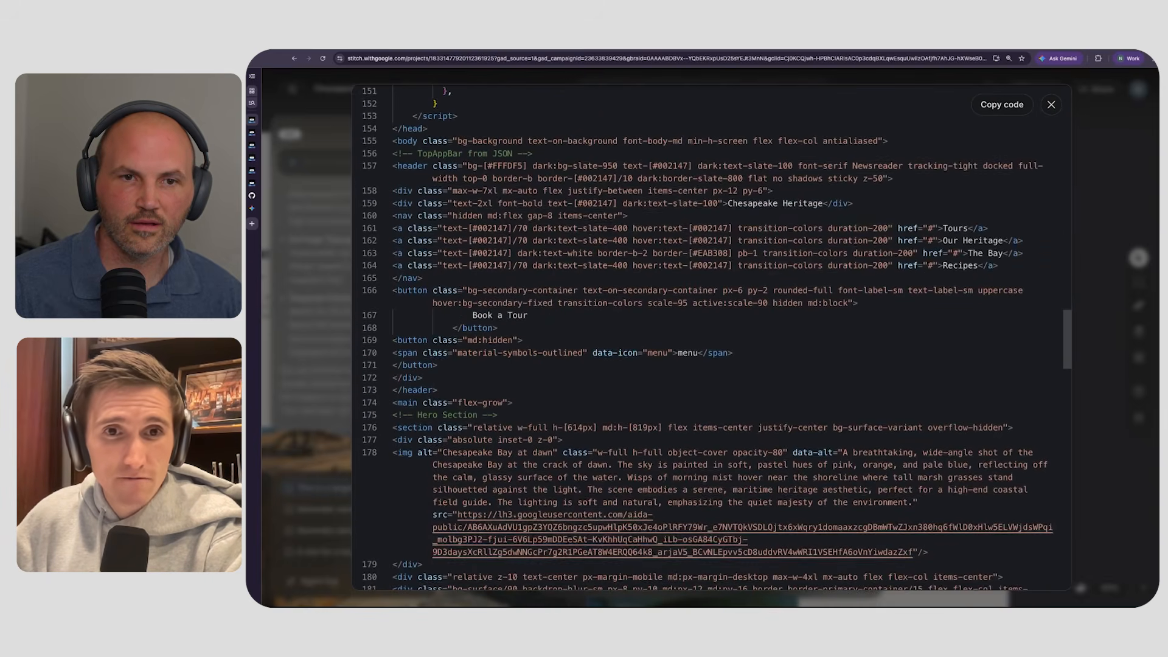
scroll(706, 337, down, 3)
scroll(728, 585, down, 5)
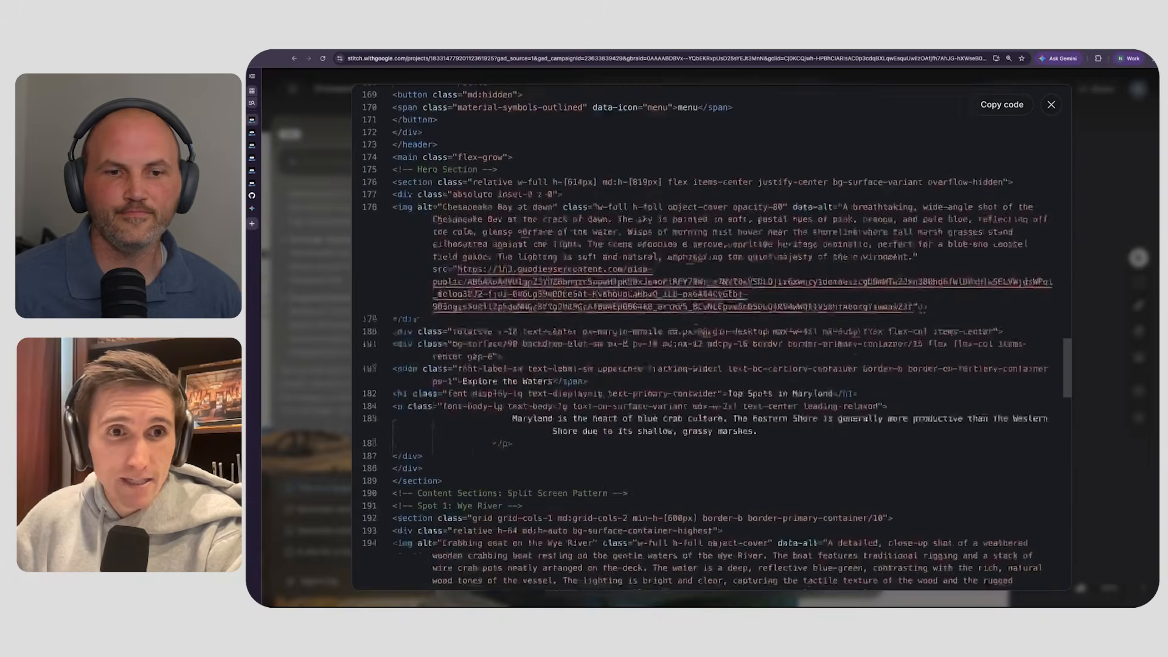
- Examine the page code from the header navigation and hero through the four split-screen crabbing spot sections to the footer
scroll(729, 583, down, 1)
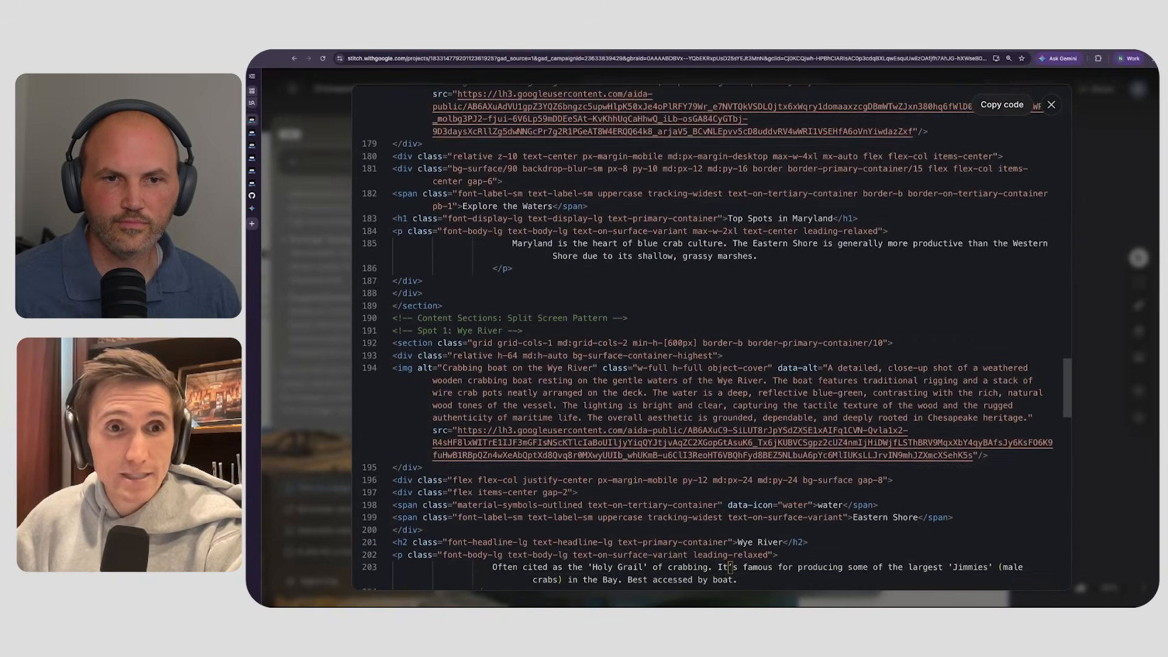
scroll(730, 569, up, 4)
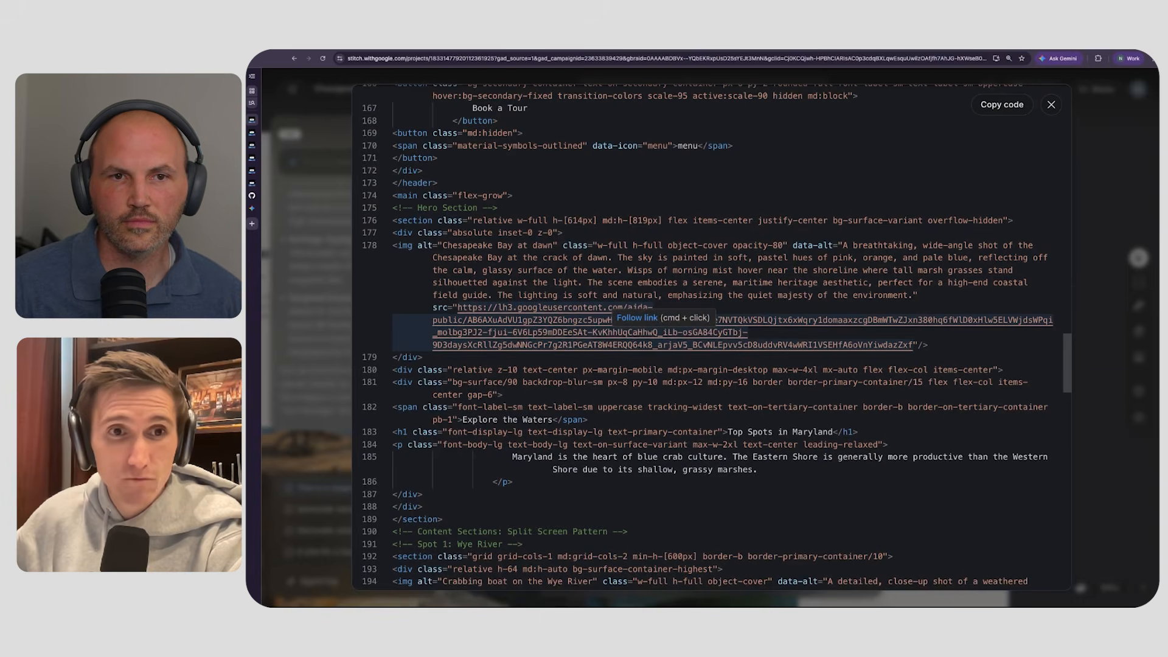
scroll(654, 261, up, 4)
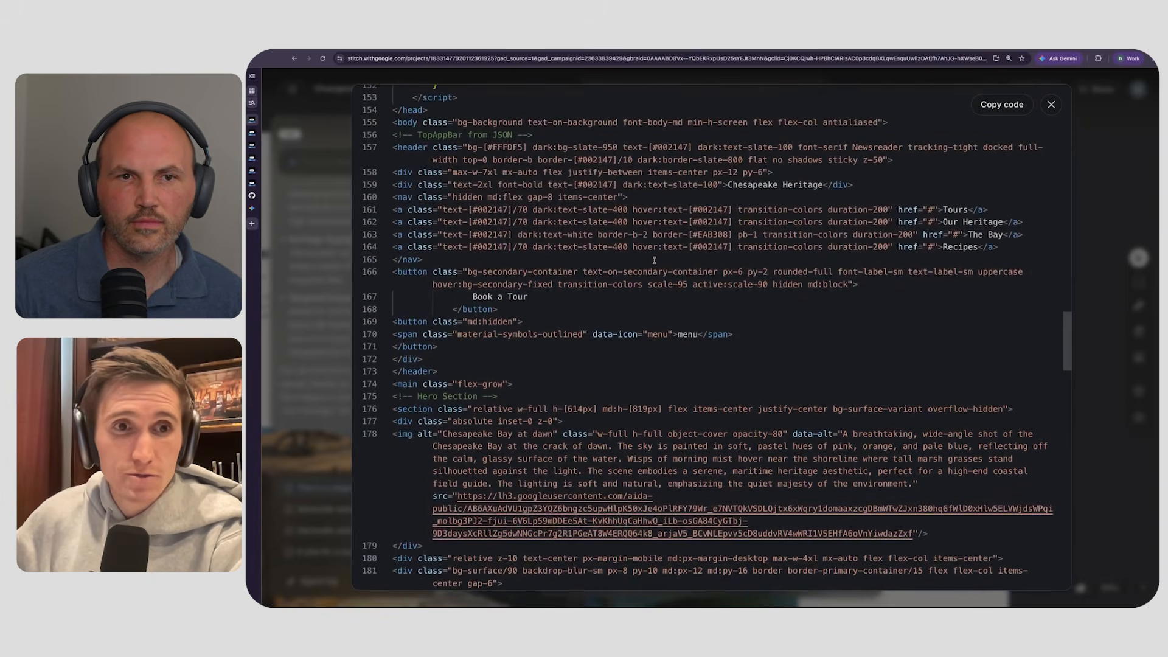
scroll(730, 398, down, 8)
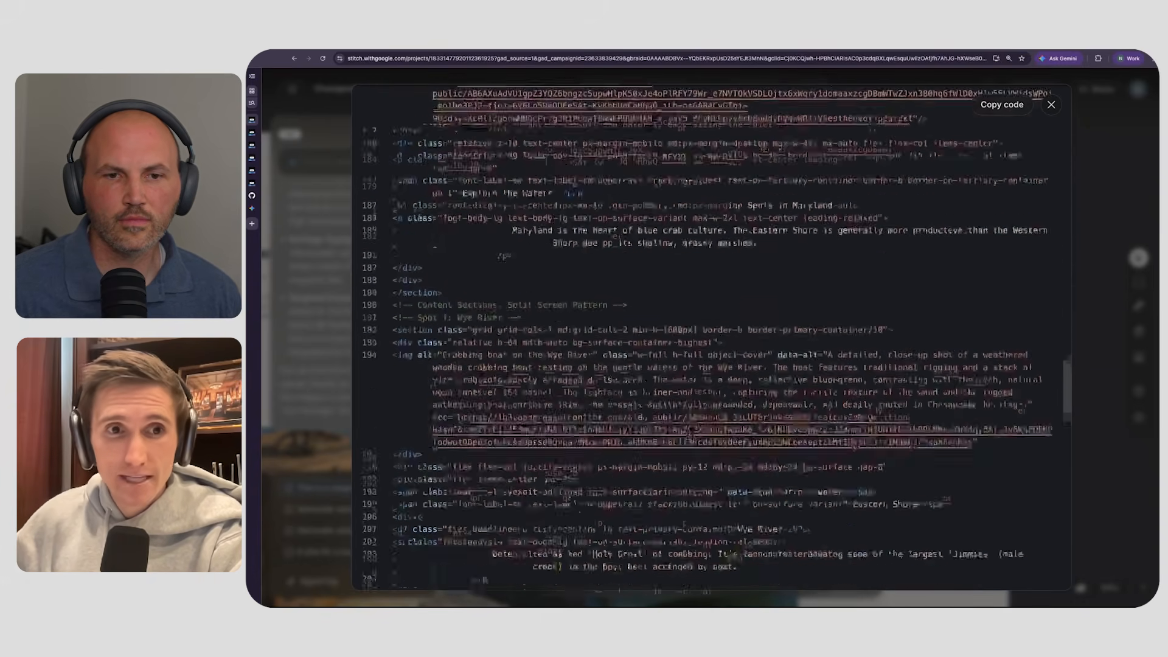
scroll(729, 397, down, 10)
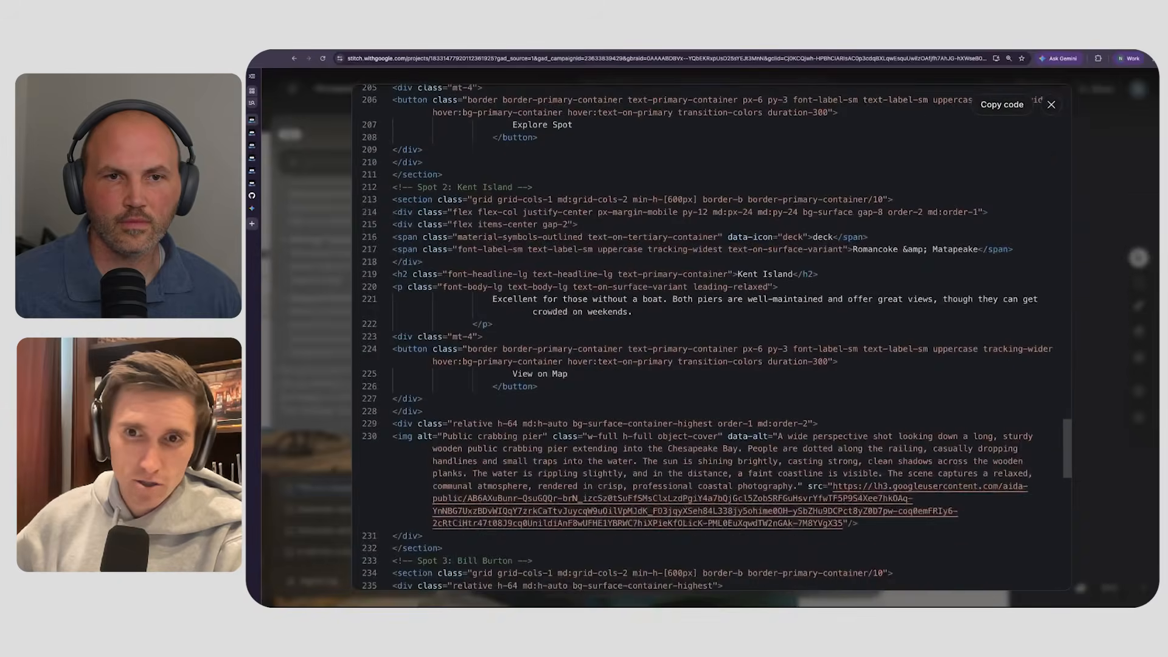
scroll(819, 472, down, 8)
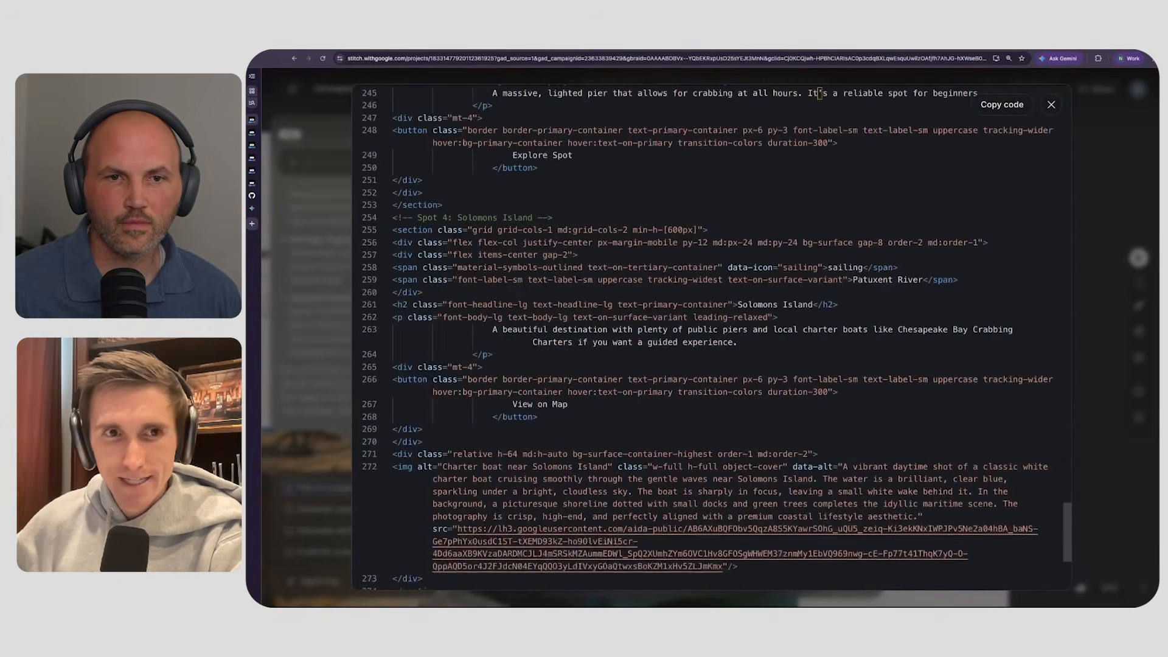
scroll(712, 334, down, 2)
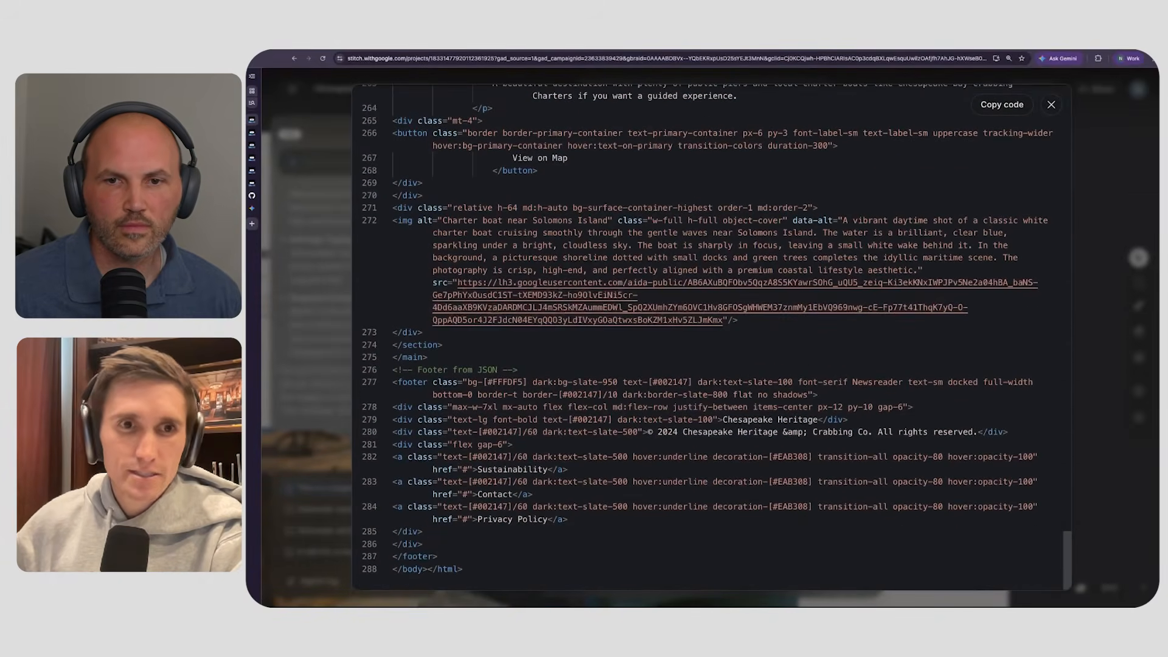
- Review the full page code again from the document head and Tailwind colour, spacing and font settings down to the closing footer
scroll(712, 334, up, 20)
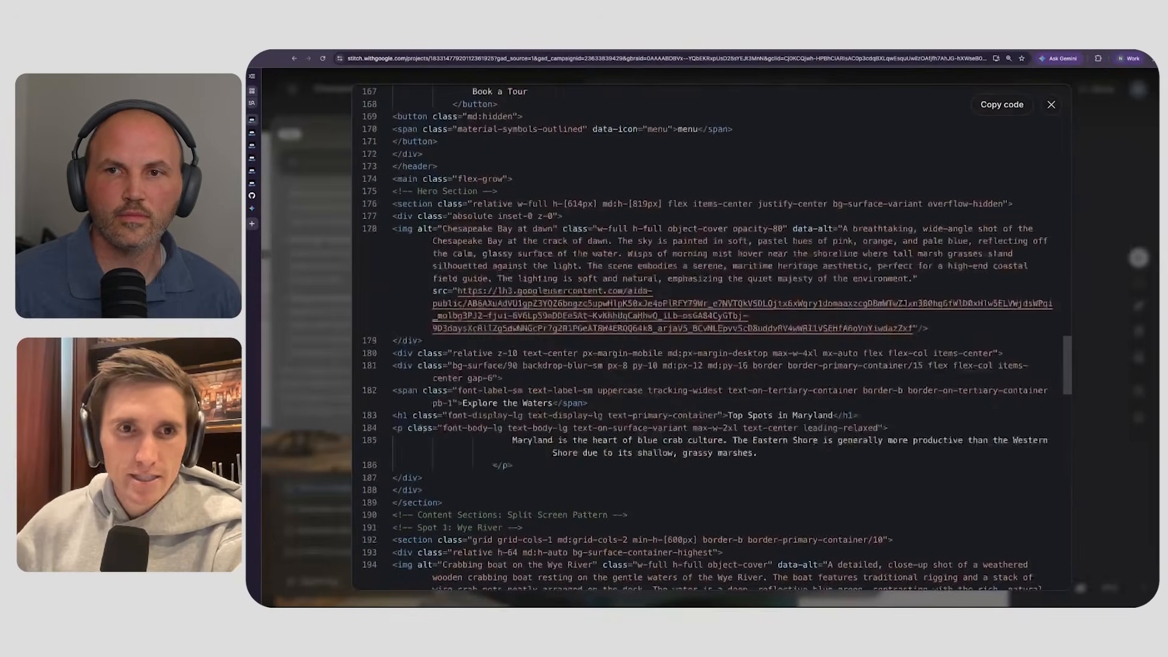
scroll(712, 334, up, 11)
scroll(760, 204, up, 10)
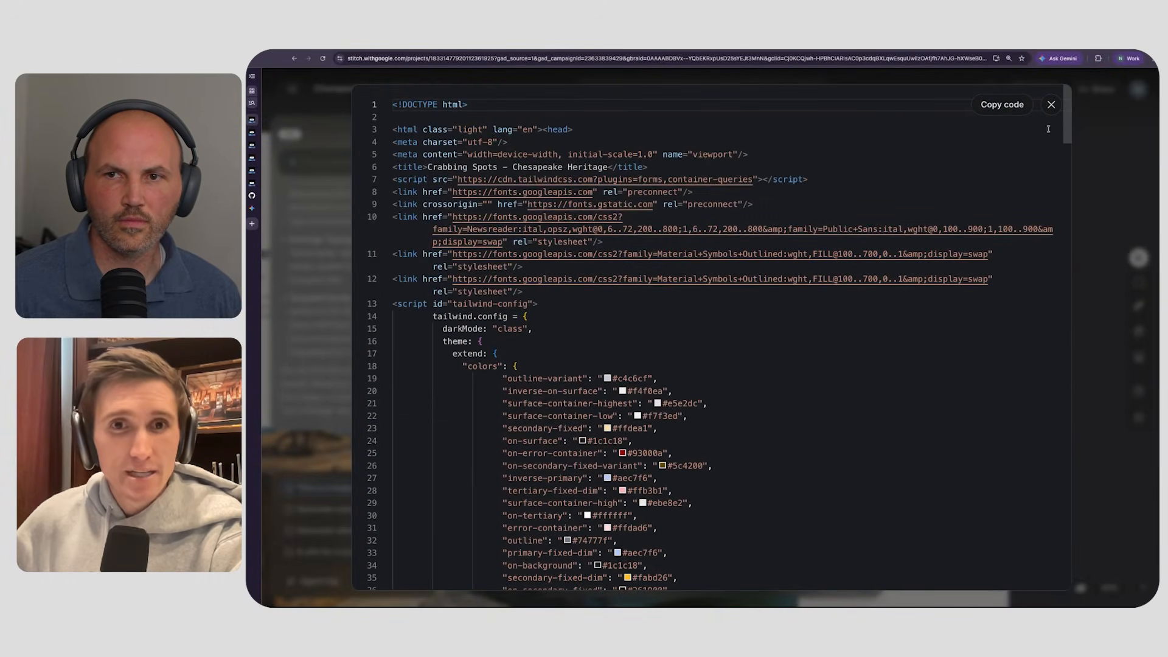
scroll(903, 257, down, 7)
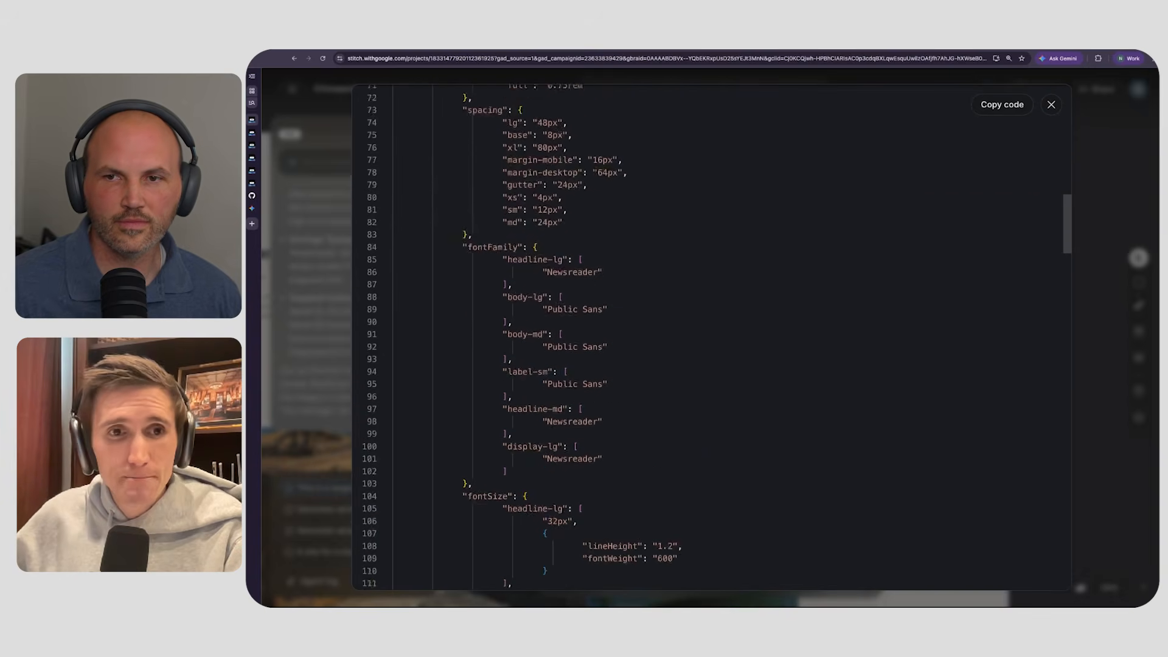
scroll(712, 334, down, 20)
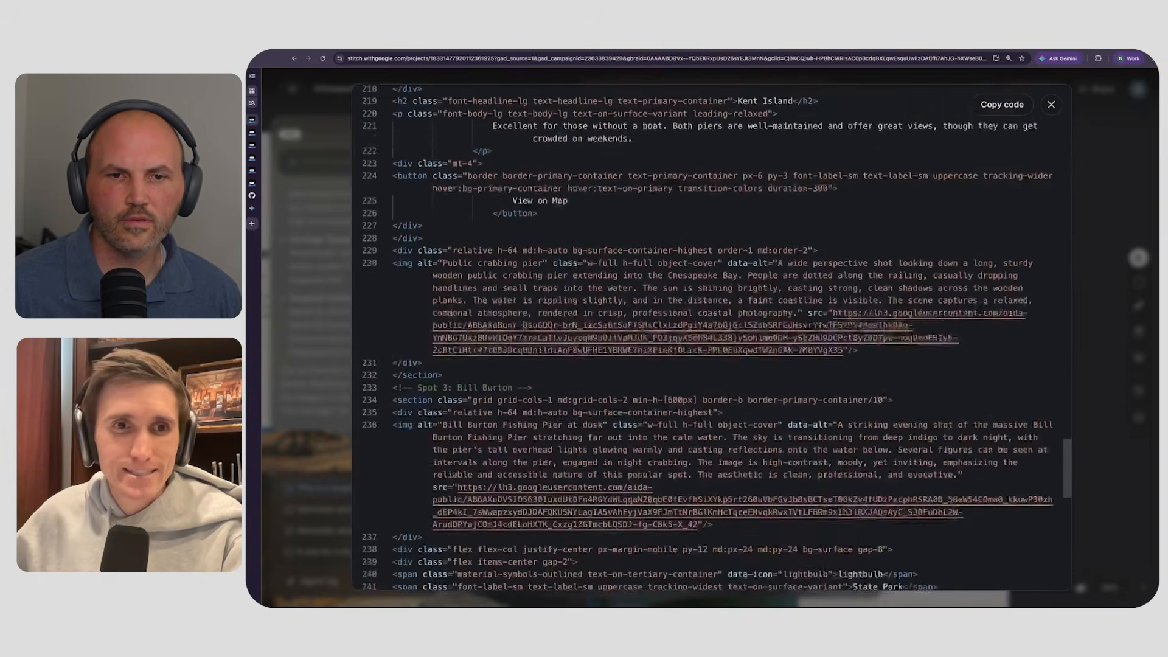
scroll(908, 255, down, 9)
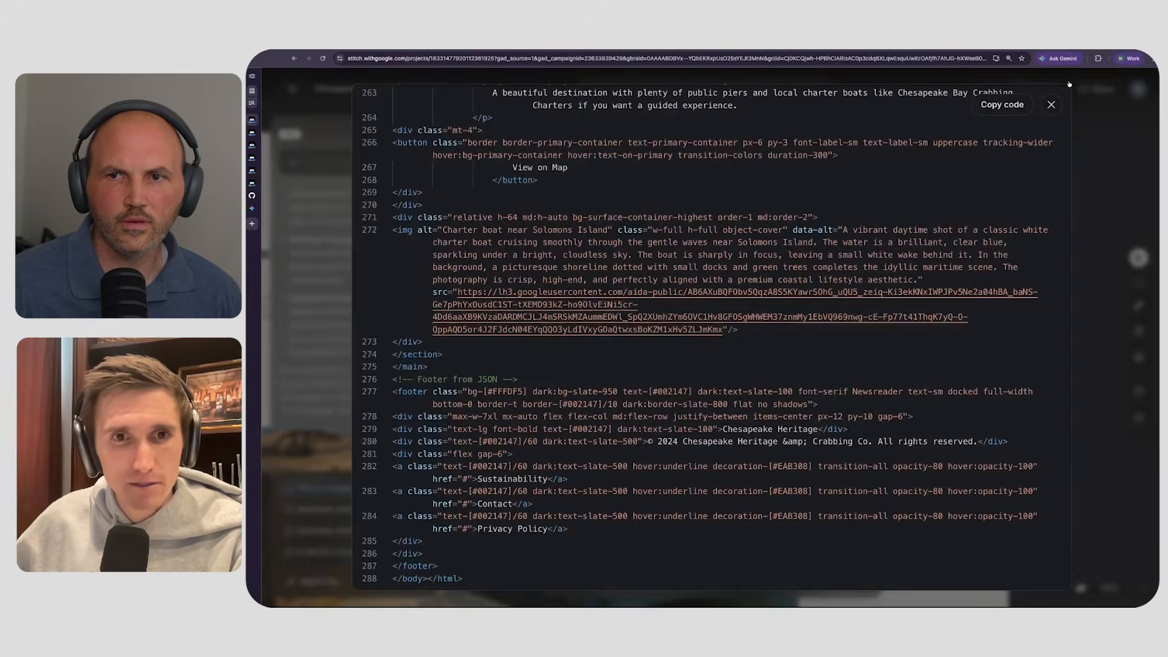